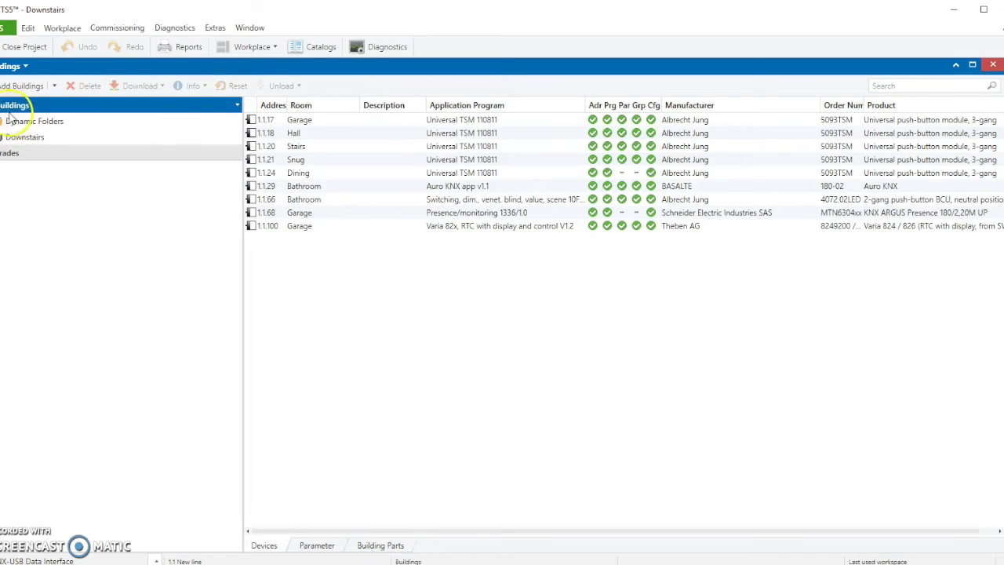
# Expand Downstairs, Ground Floor and Garage in the building tree and examine the group objects of device 1.1.100 Varia 824 / 826
pyautogui.click(1, 137)
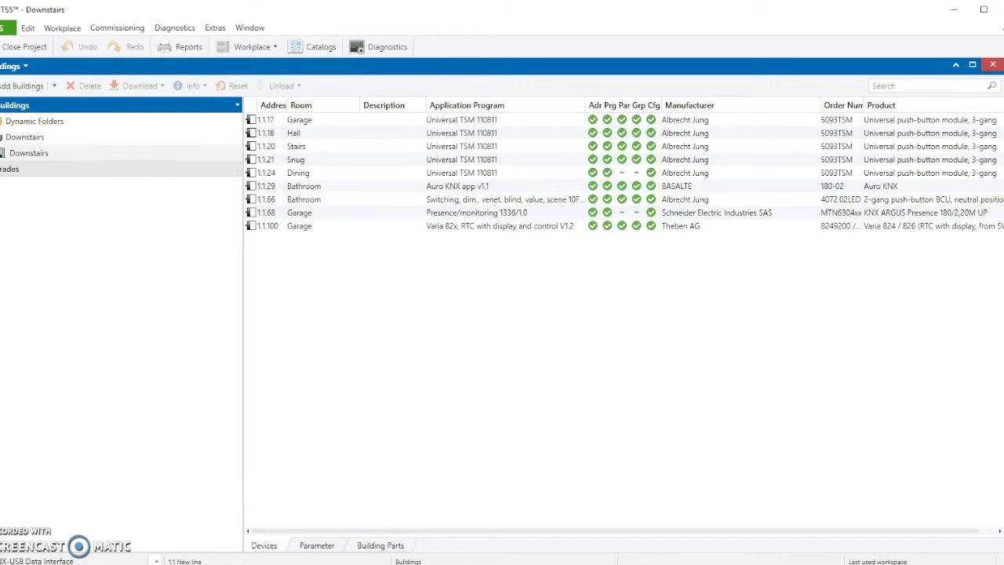
pyautogui.click(1, 153)
pyautogui.click(3, 169)
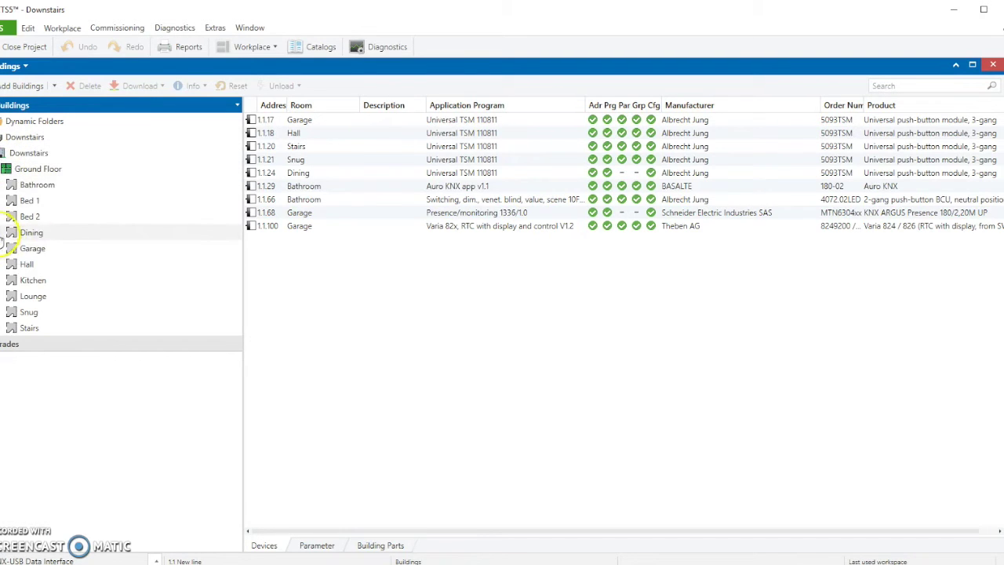
pyautogui.click(3, 248)
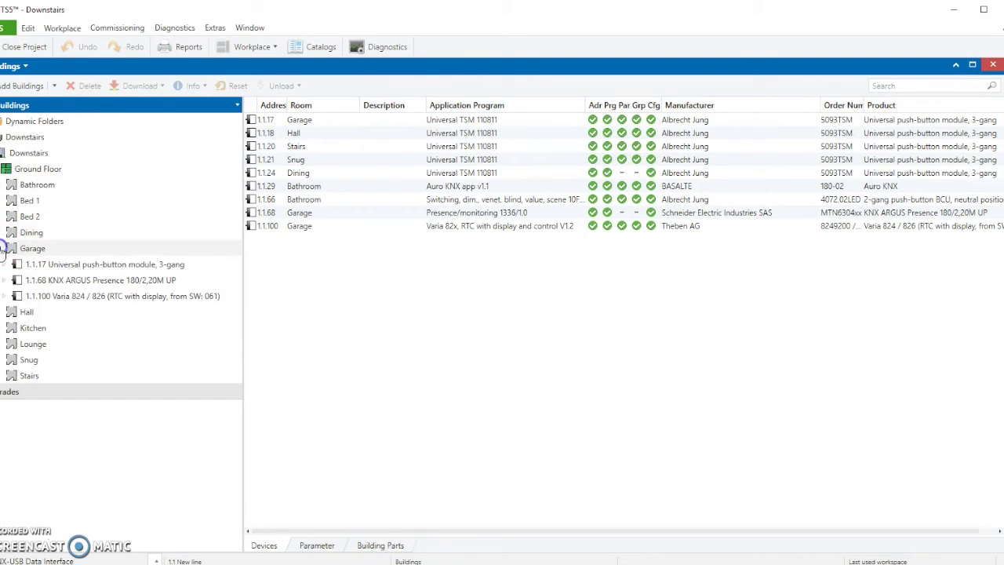
pyautogui.click(7, 296)
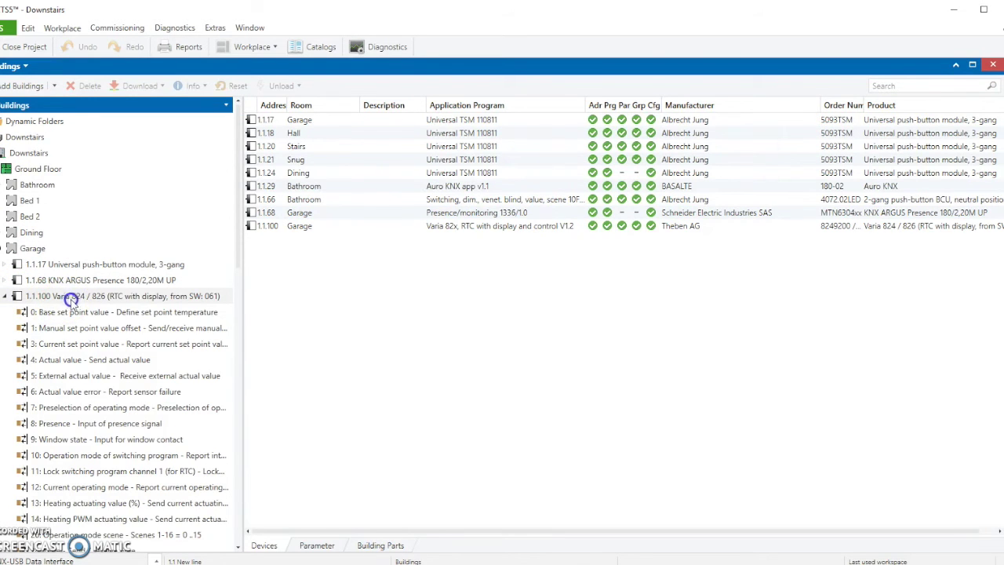
pyautogui.scroll(-7, 153, 383)
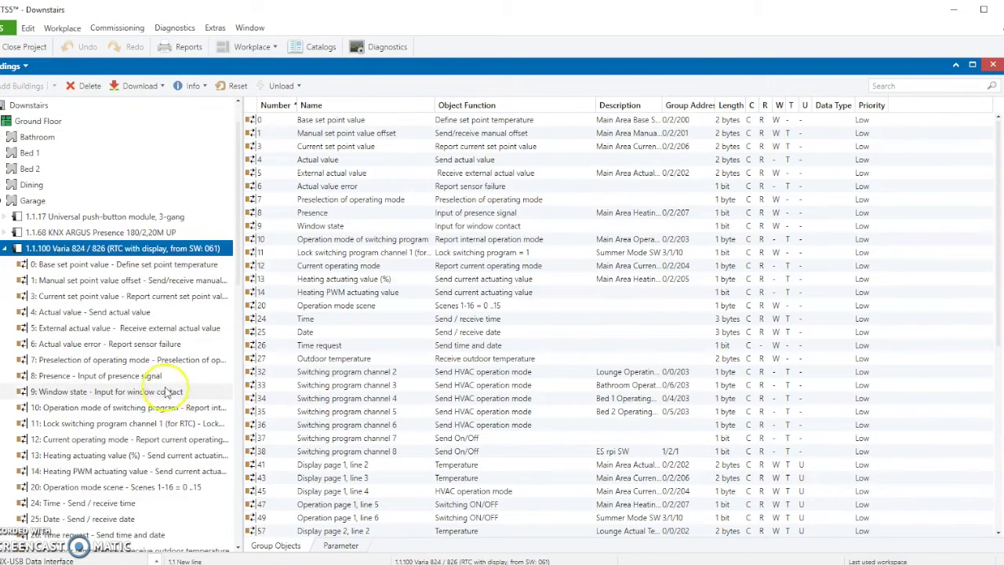
pyautogui.scroll(-5, 155, 392)
pyautogui.scroll(8, 156, 390)
pyautogui.scroll(4, 153, 368)
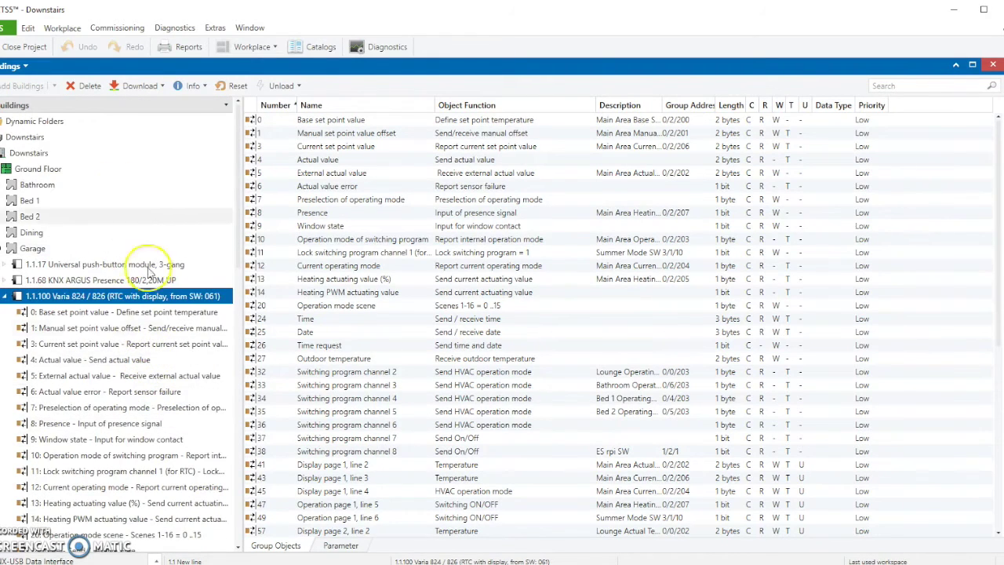
# Open the Varia's parameters and review the RTC setting, General and Display objects page 1 pages
pyautogui.click(343, 546)
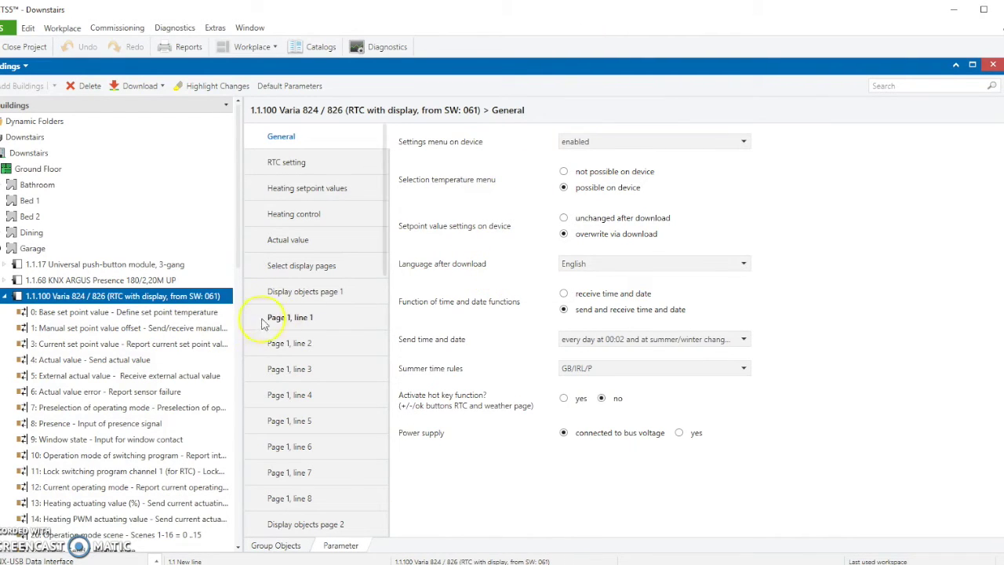
pyautogui.click(299, 163)
pyautogui.click(297, 139)
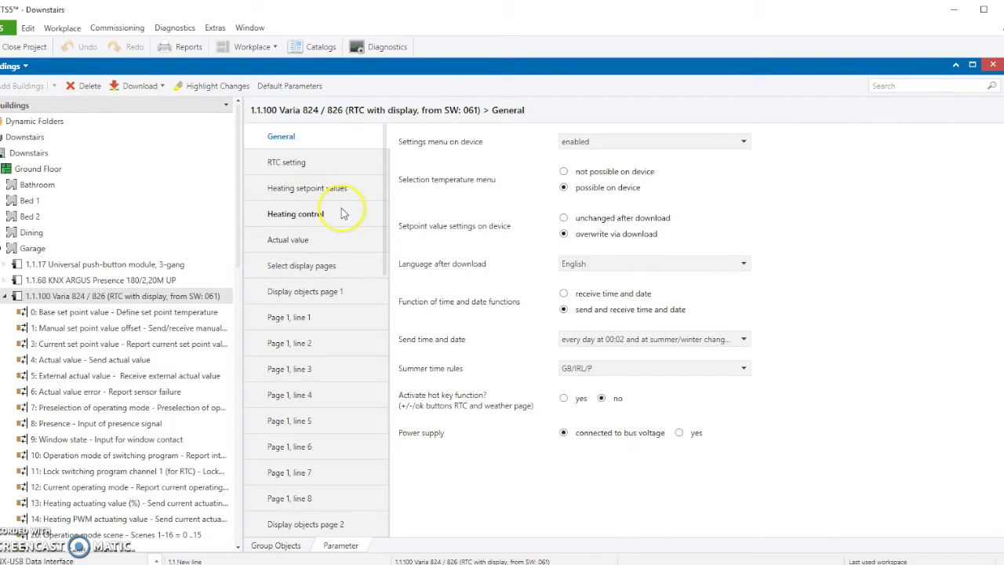
pyautogui.scroll(-1, 339, 215)
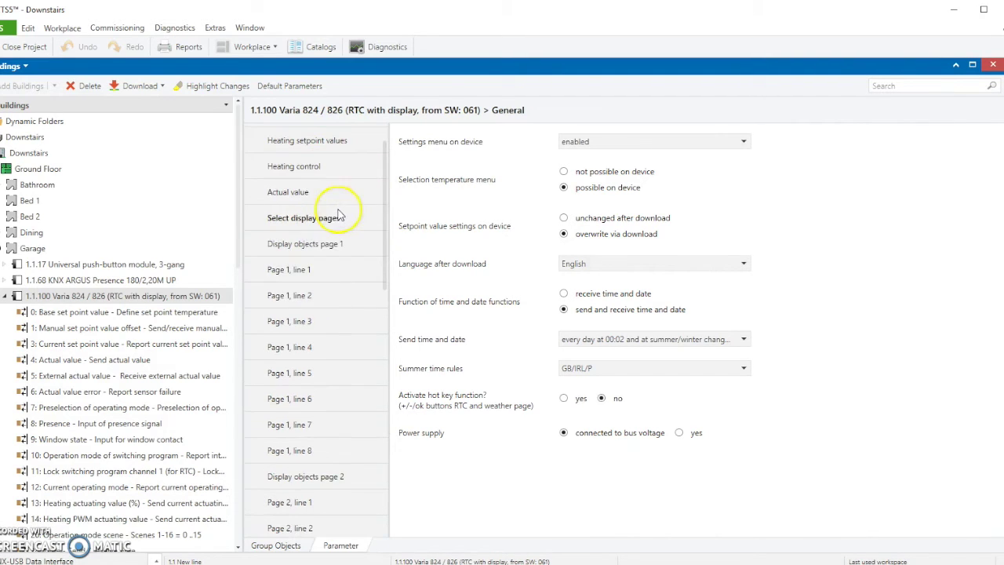
pyautogui.click(311, 245)
# Review the parameters of switching program channels 1 and 2, widening the parameter page list so full page names fit
pyautogui.scroll(-2, 328, 423)
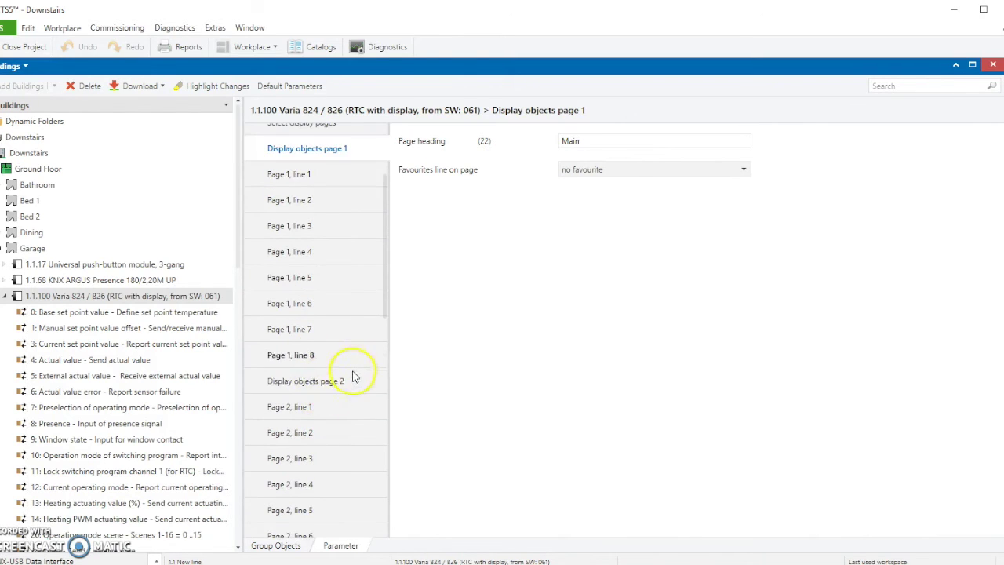
pyautogui.scroll(-10, 353, 377)
pyautogui.scroll(-3, 364, 381)
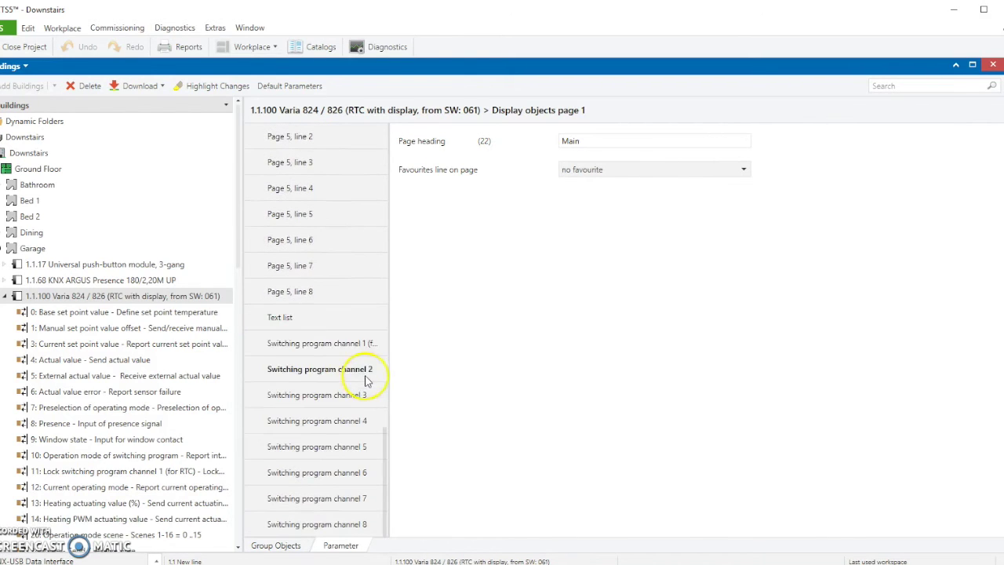
pyautogui.click(338, 347)
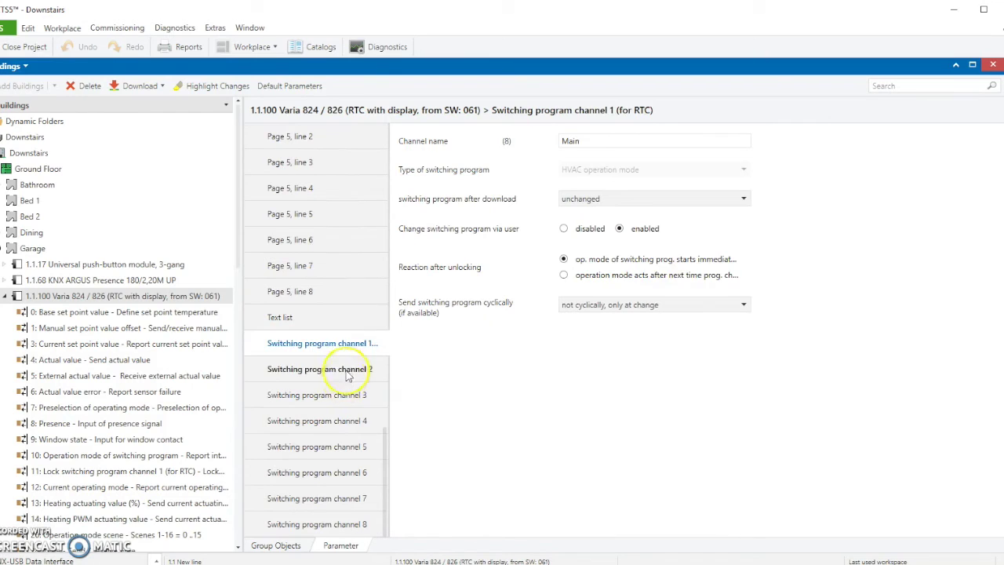
pyautogui.click(347, 371)
pyautogui.click(357, 343)
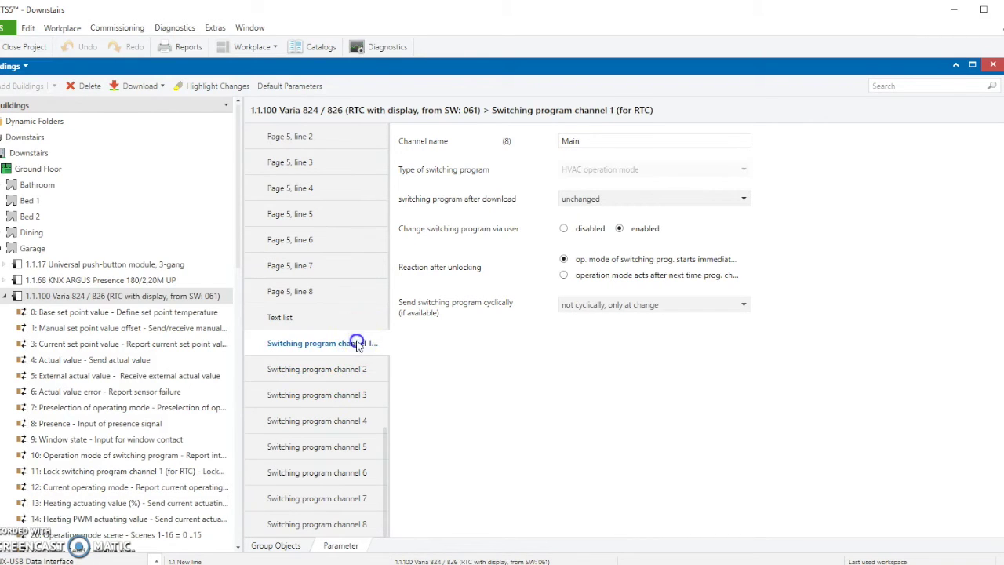
pyautogui.moveTo(389, 324); pyautogui.dragTo(446, 324)
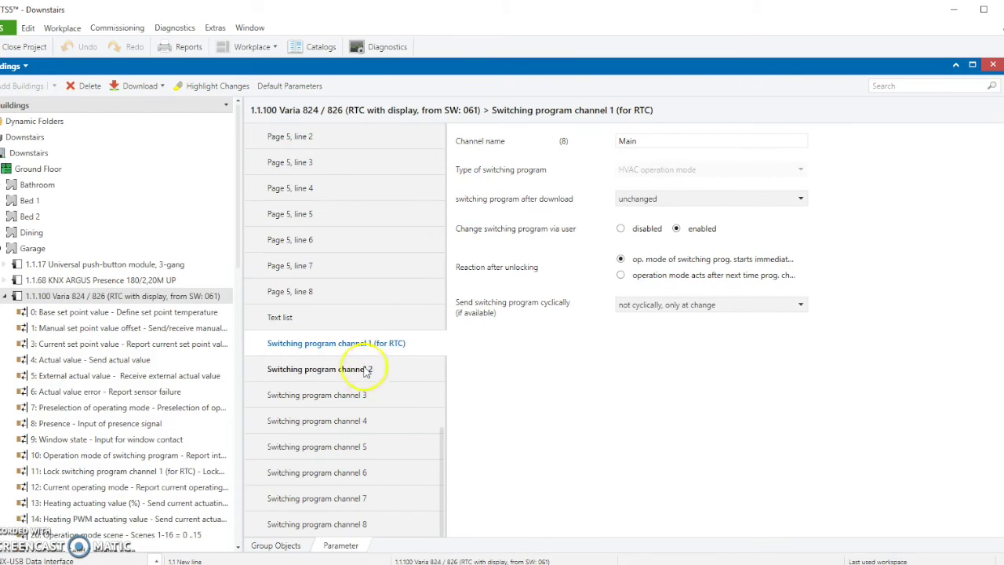
pyautogui.click(366, 371)
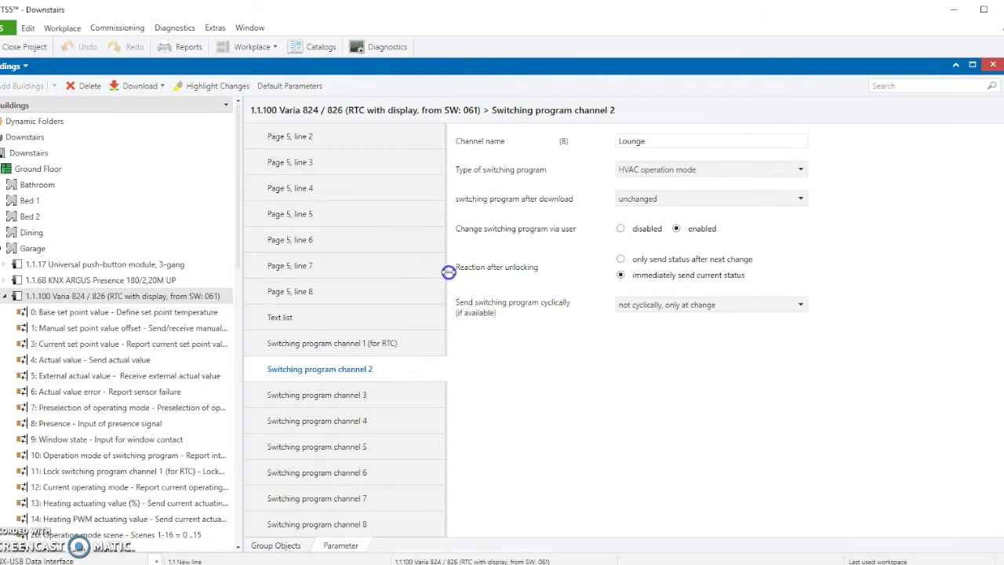
pyautogui.moveTo(447, 271); pyautogui.dragTo(459, 272)
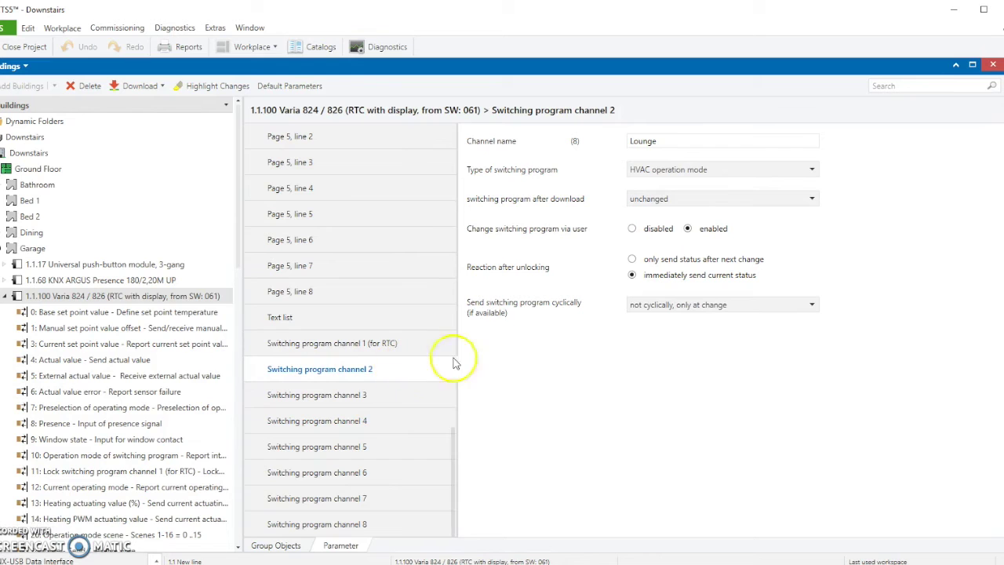
# Show the group address associations of object 122, the lock for switching program channel 2
pyautogui.scroll(-12, 129, 338)
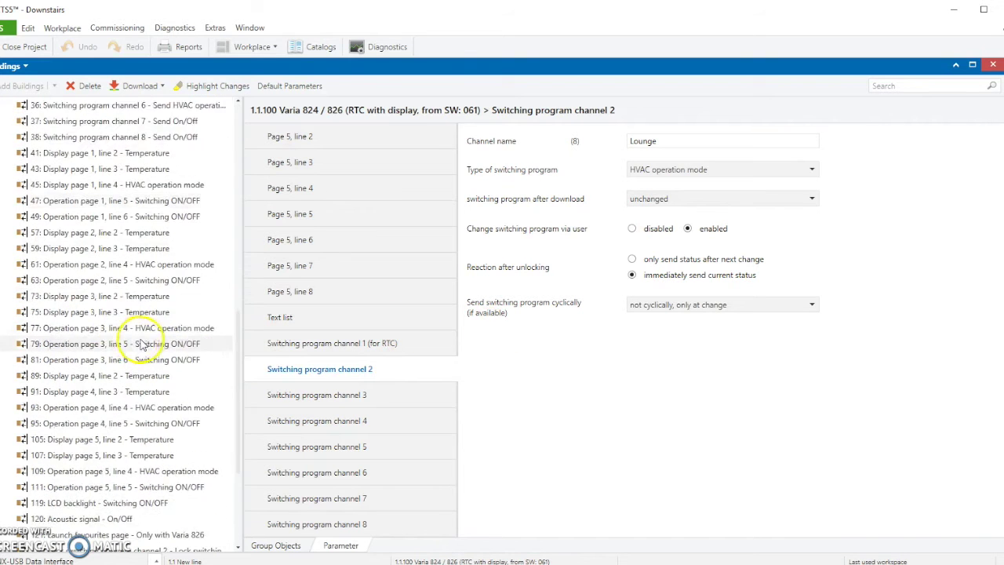
pyautogui.scroll(-2, 141, 344)
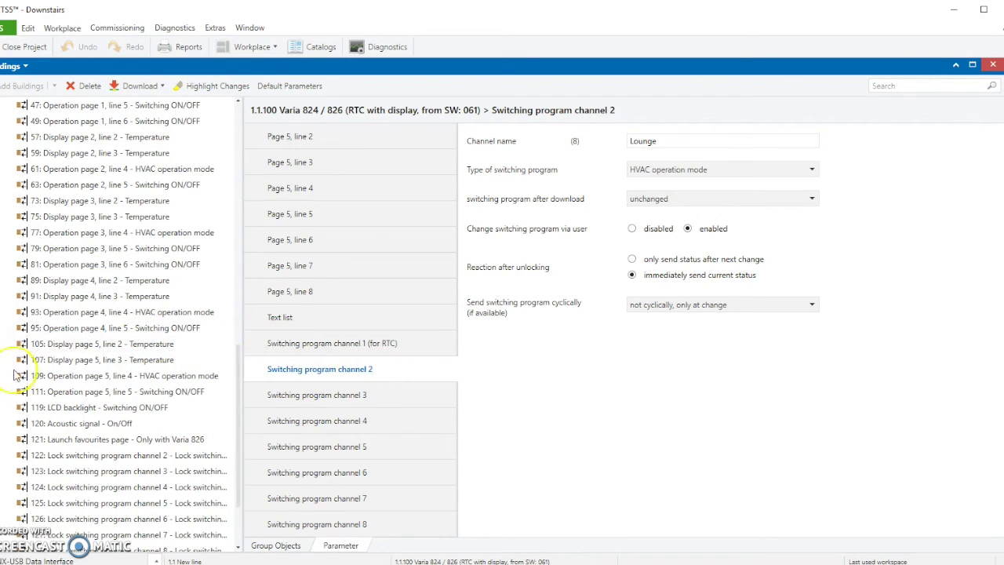
pyautogui.click(40, 468)
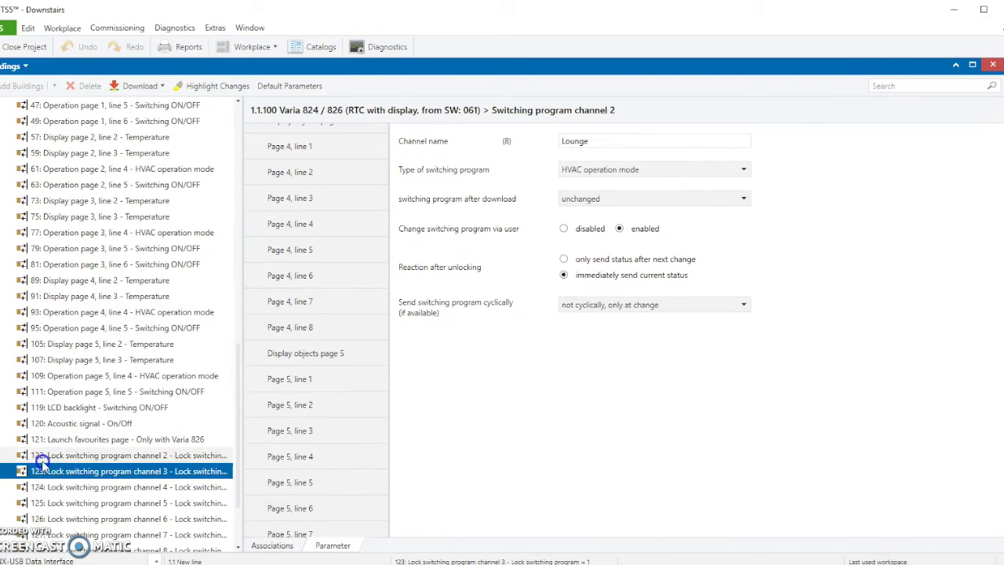
pyautogui.click(41, 458)
pyautogui.click(280, 547)
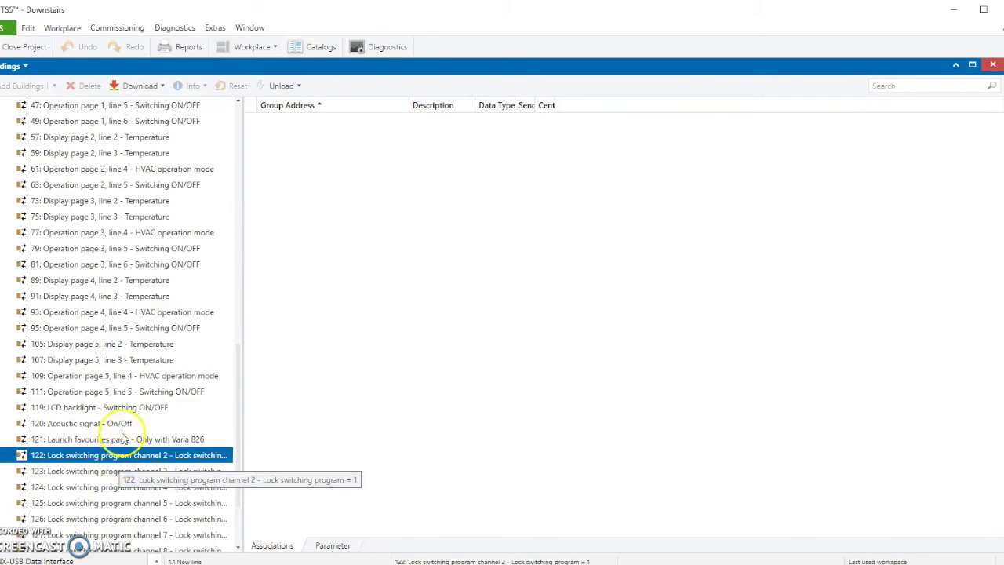
# Show the group address associations of object 32, which sends the HVAC operation mode for switching program channel 2
pyautogui.scroll(1, 118, 433)
pyautogui.scroll(6, 118, 433)
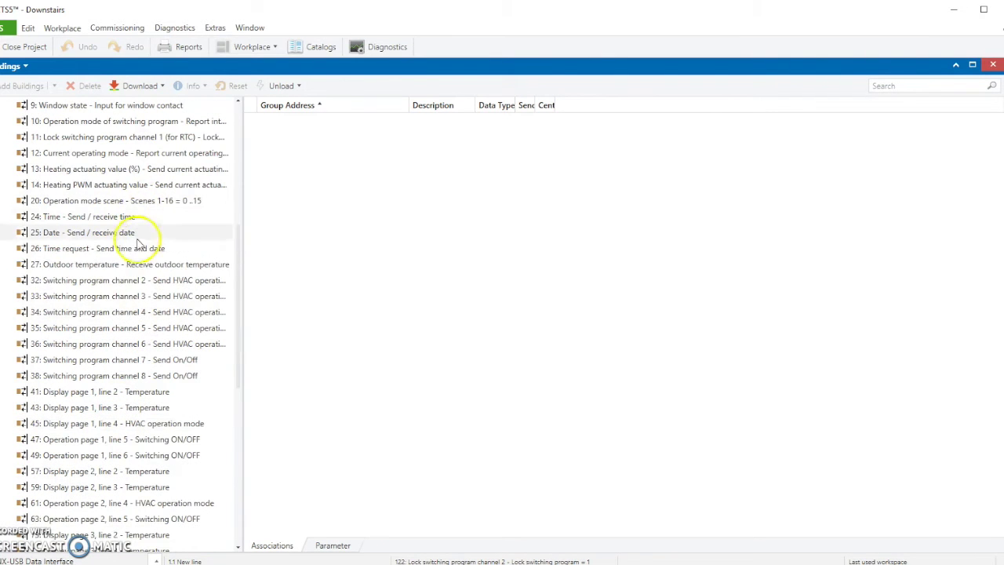
pyautogui.click(120, 286)
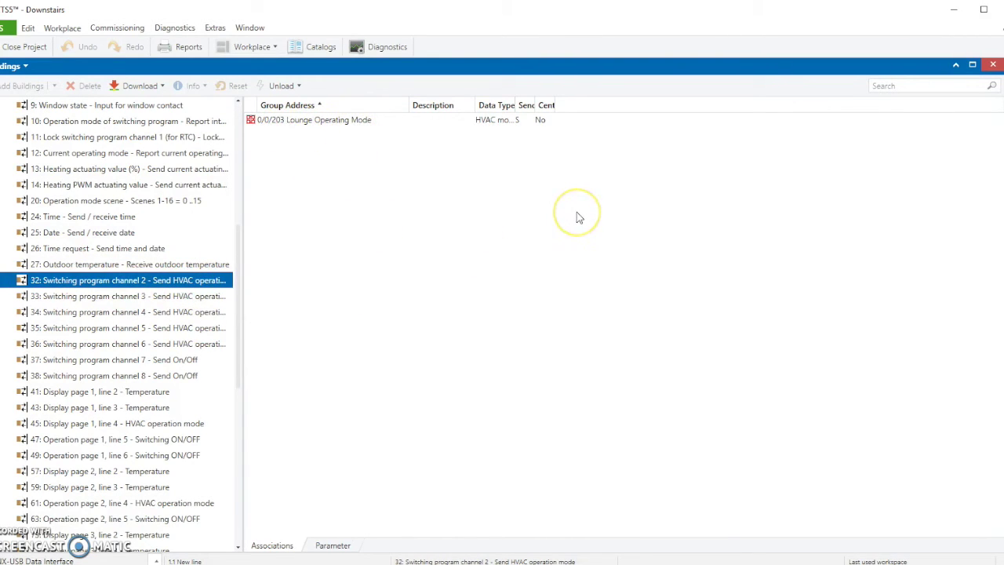
# Review the parameters of Switching program channel 2, including the interval options for sending the switching program cyclically
pyautogui.click(333, 545)
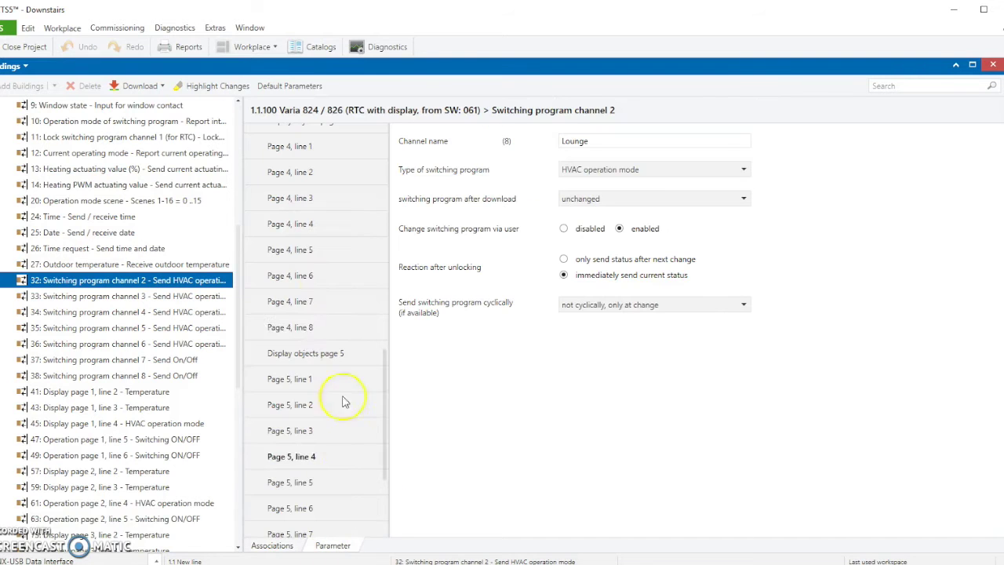
pyautogui.scroll(7, 330, 324)
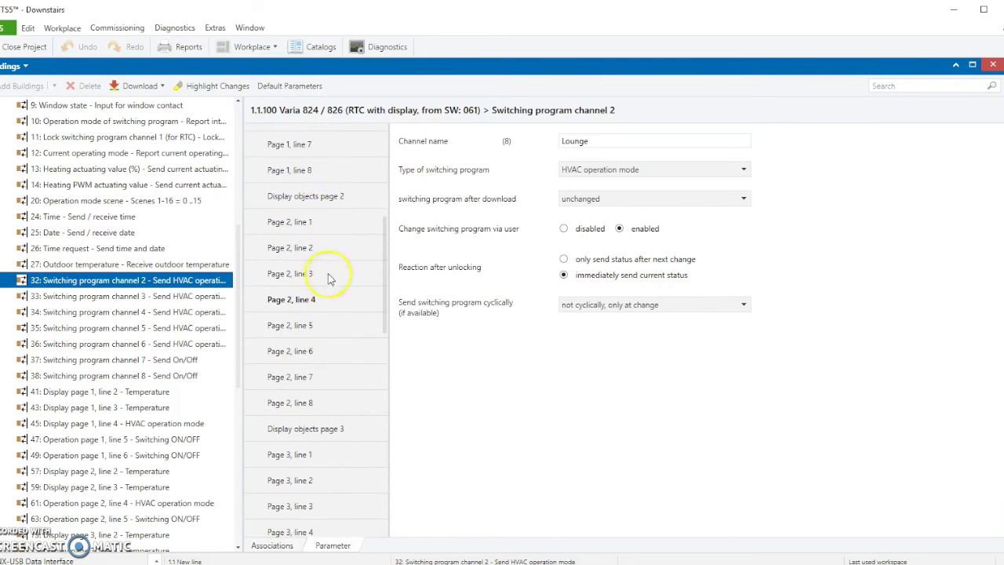
pyautogui.scroll(3, 322, 204)
pyautogui.scroll(-9, 335, 224)
pyautogui.scroll(-5, 359, 392)
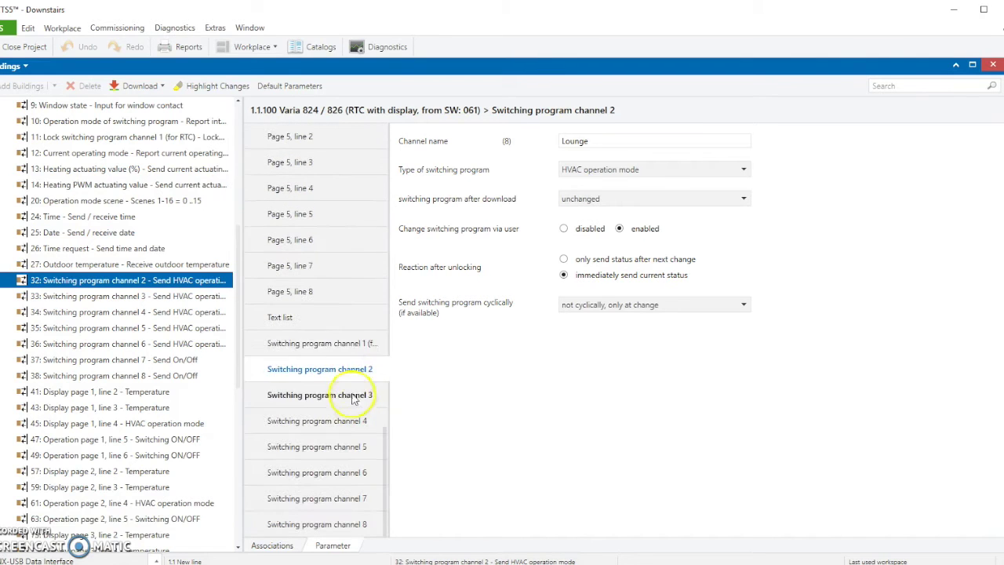
pyautogui.click(343, 371)
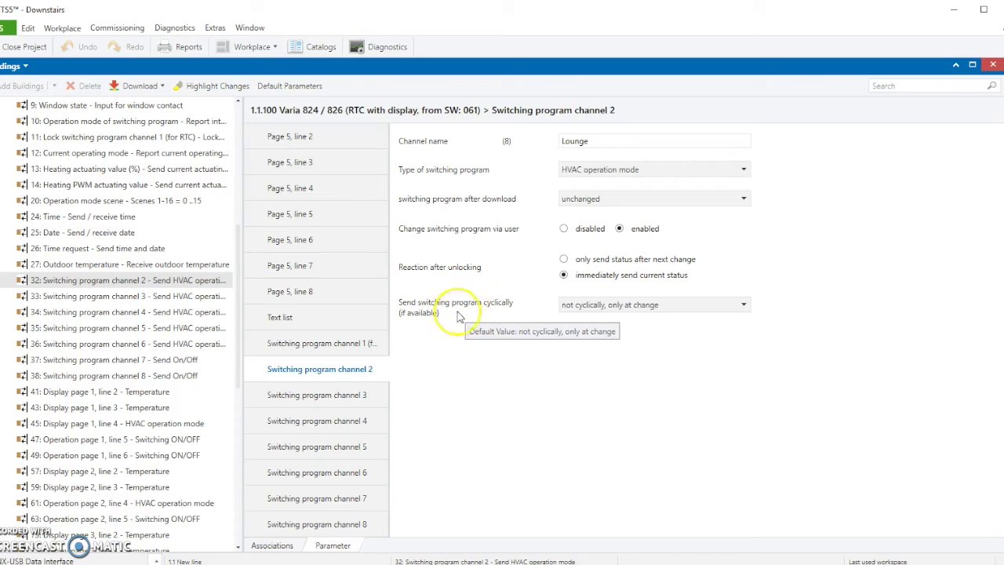
pyautogui.click(713, 308)
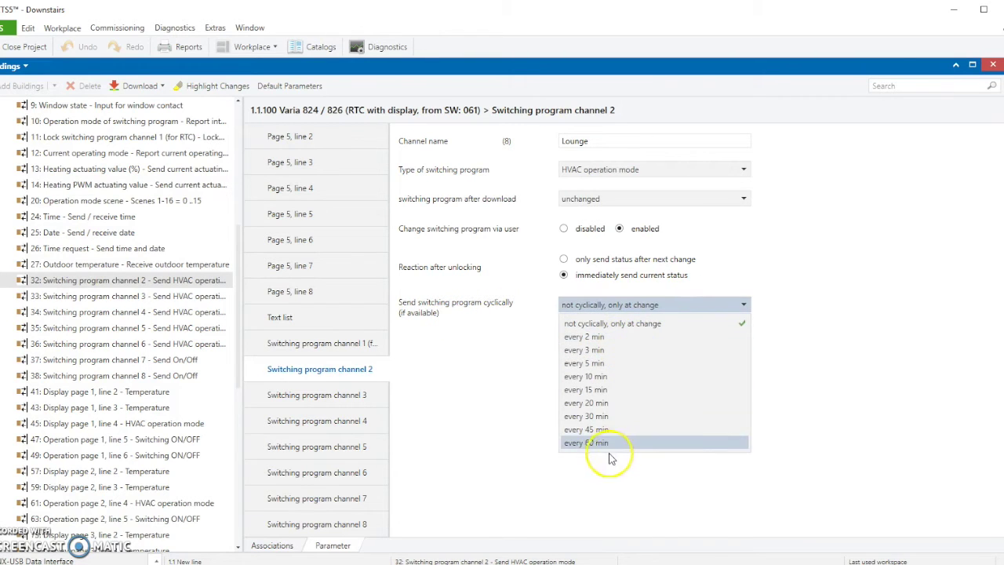
pyautogui.click(521, 323)
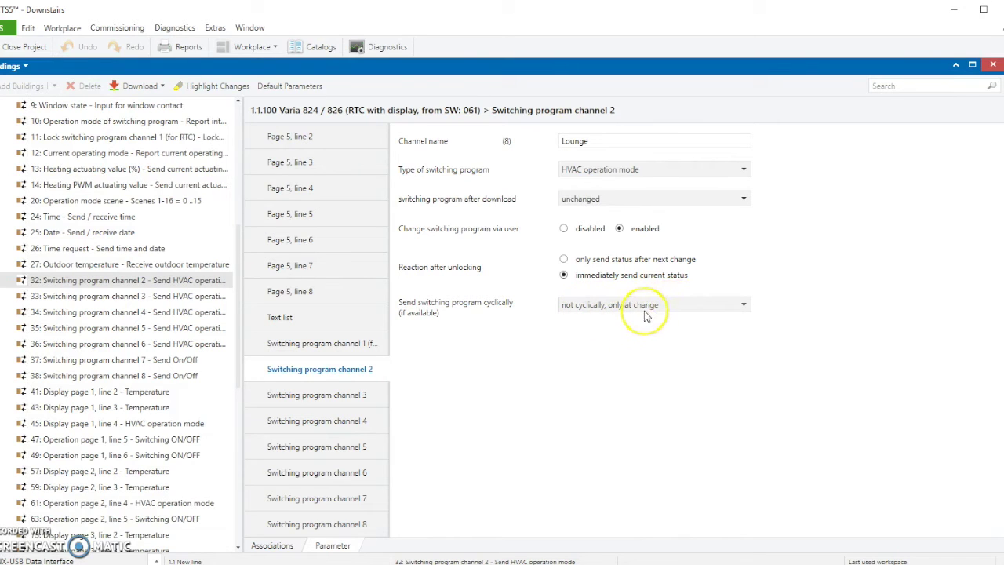
# Review the parameters of Display objects page 2 and the settings of its lines 1 and 2
pyautogui.scroll(8, 280, 307)
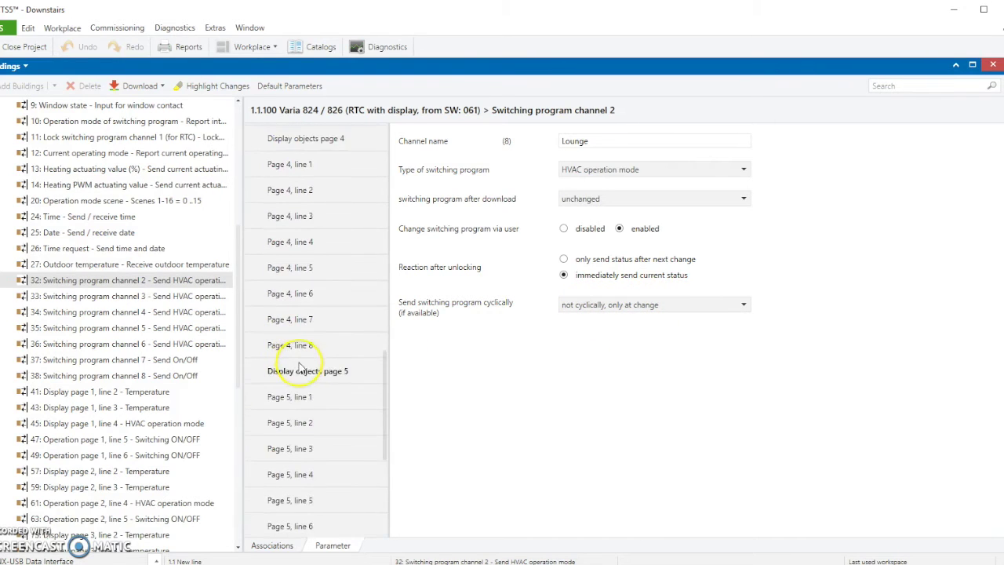
pyautogui.scroll(10, 306, 357)
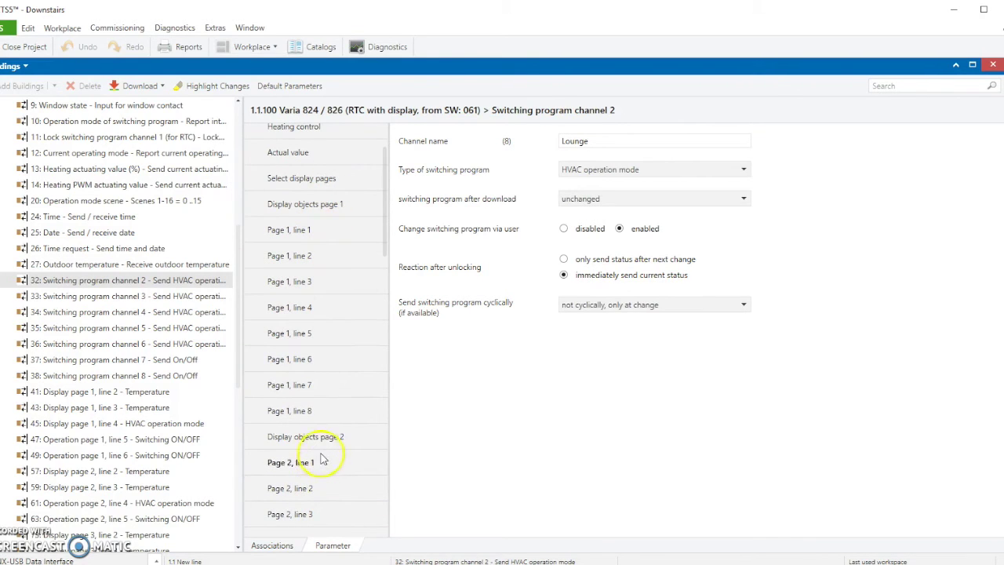
pyautogui.click(324, 442)
pyautogui.scroll(-3, 330, 416)
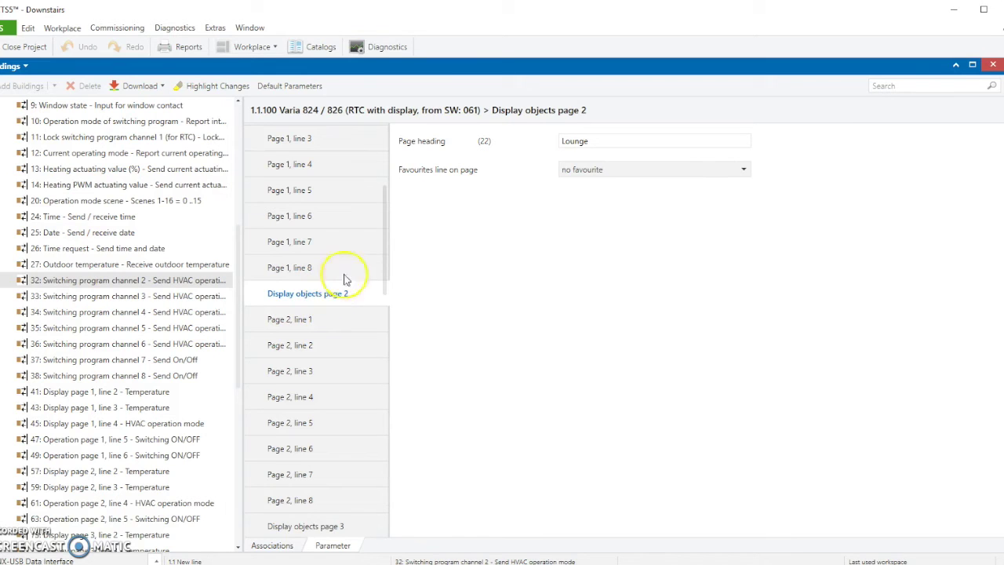
pyautogui.click(302, 323)
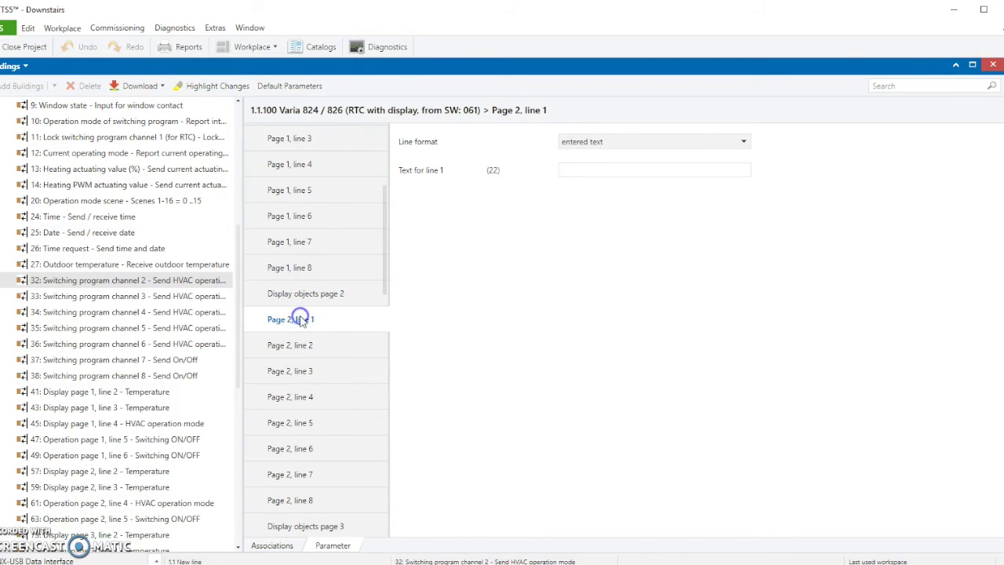
pyautogui.click(295, 346)
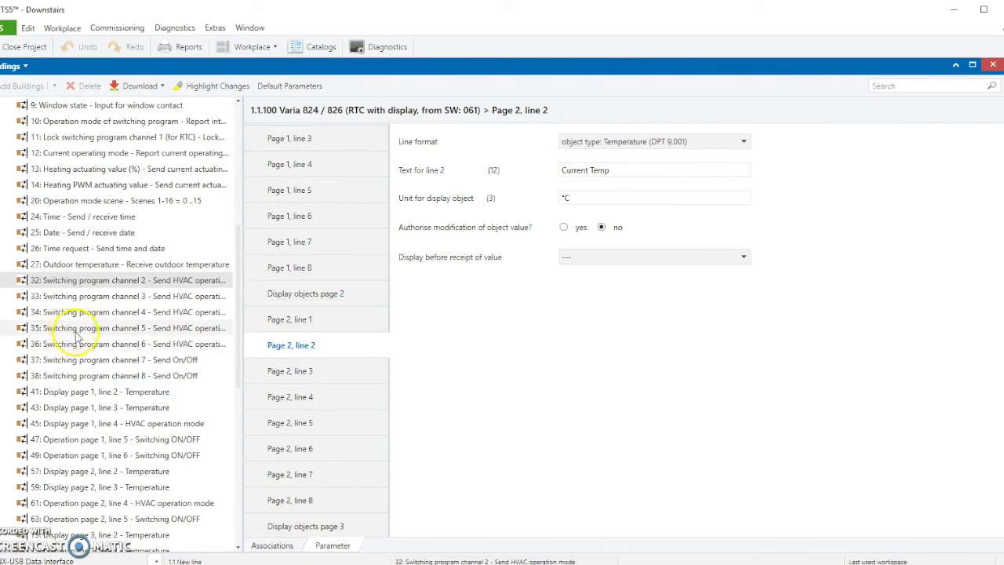
# Show the group address associations of object 57, the temperature on display page 2, line 2
pyautogui.scroll(-2, 86, 431)
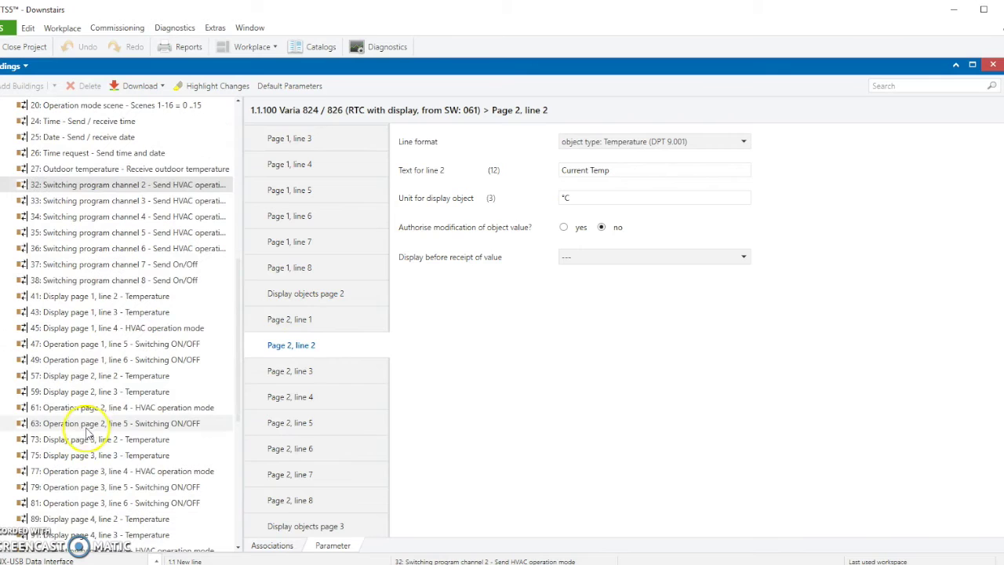
pyautogui.click(93, 380)
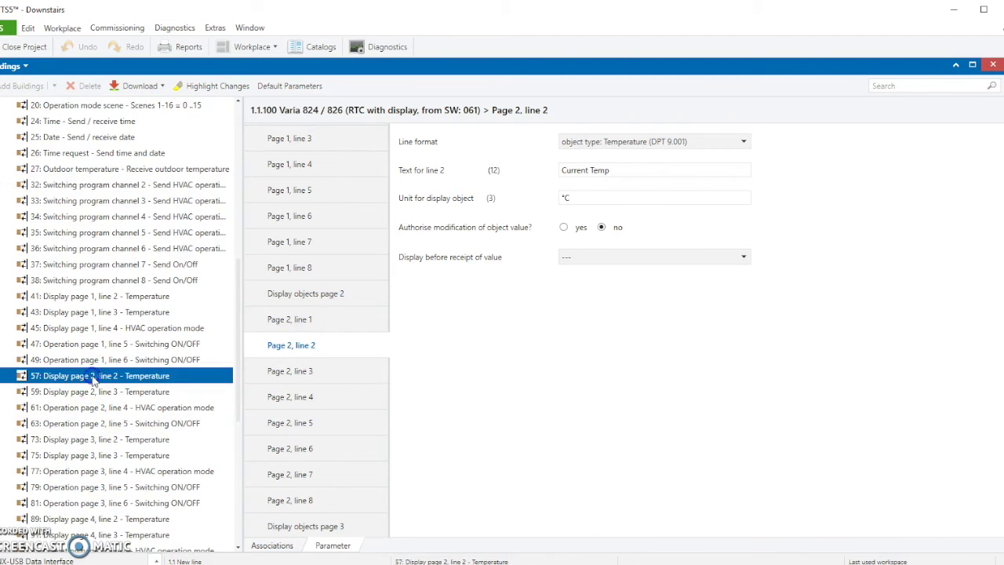
pyautogui.click(272, 545)
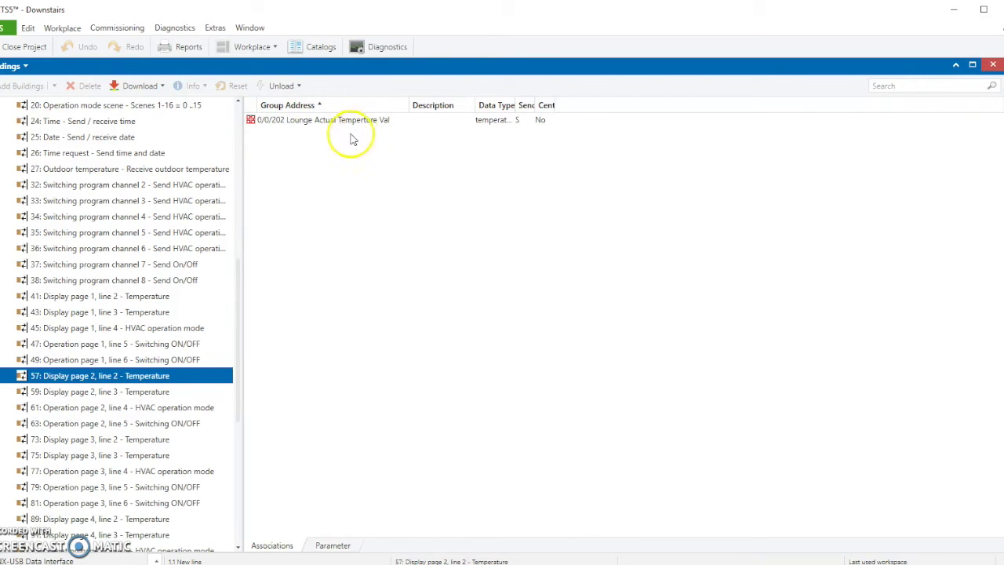
# Review the parameters of Page 2, line 3 and show the group address associations of its temperature object 59
pyautogui.click(334, 547)
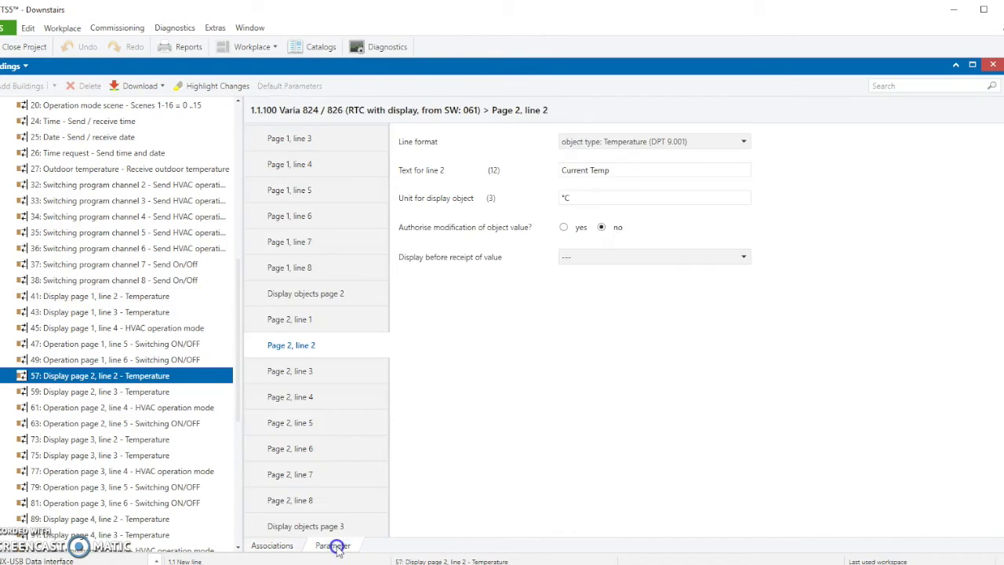
pyautogui.click(318, 371)
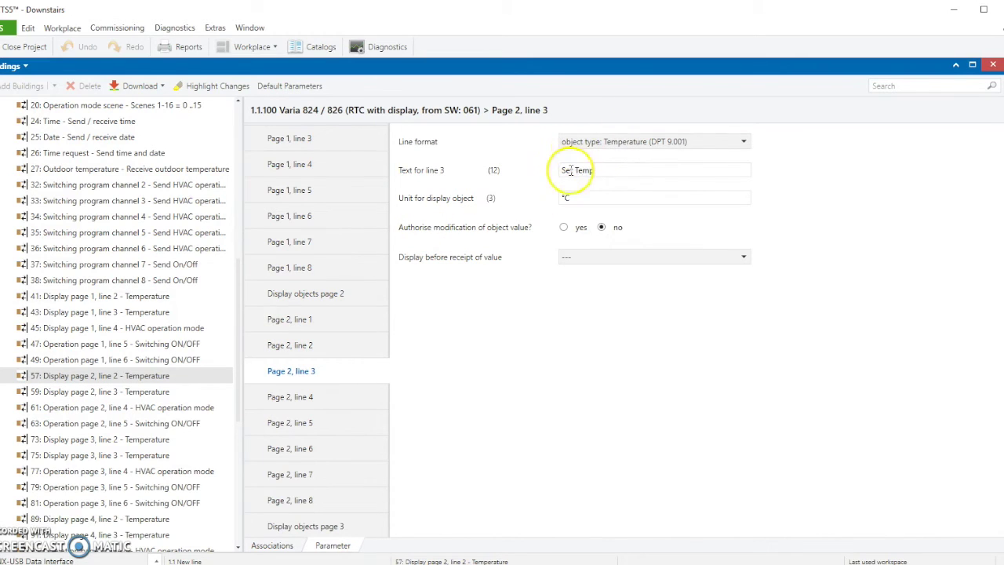
pyautogui.click(124, 395)
pyautogui.click(281, 547)
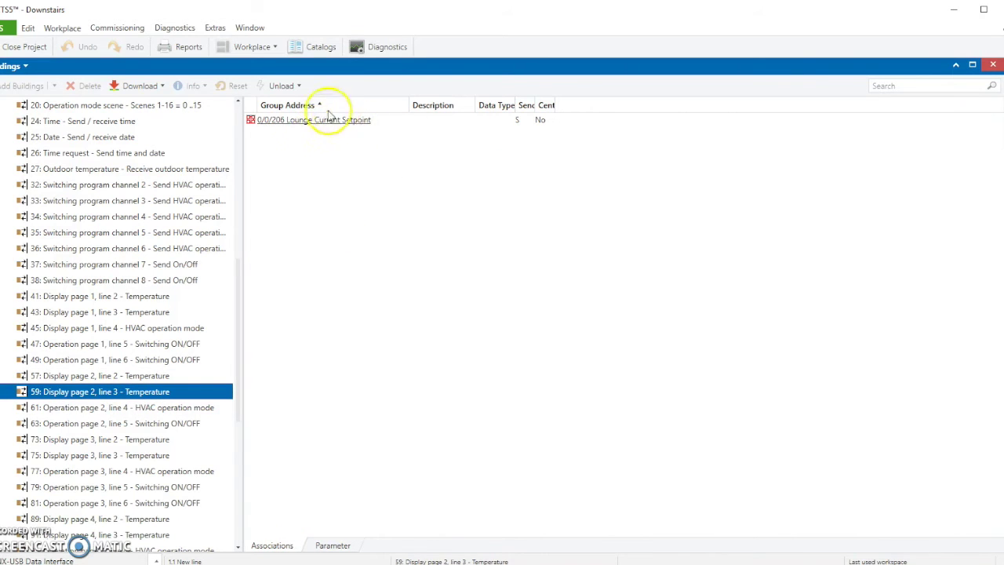
# Review the parameters of Page 2, line 4 and show the group address associations of its HVAC operation mode object 61
pyautogui.click(333, 547)
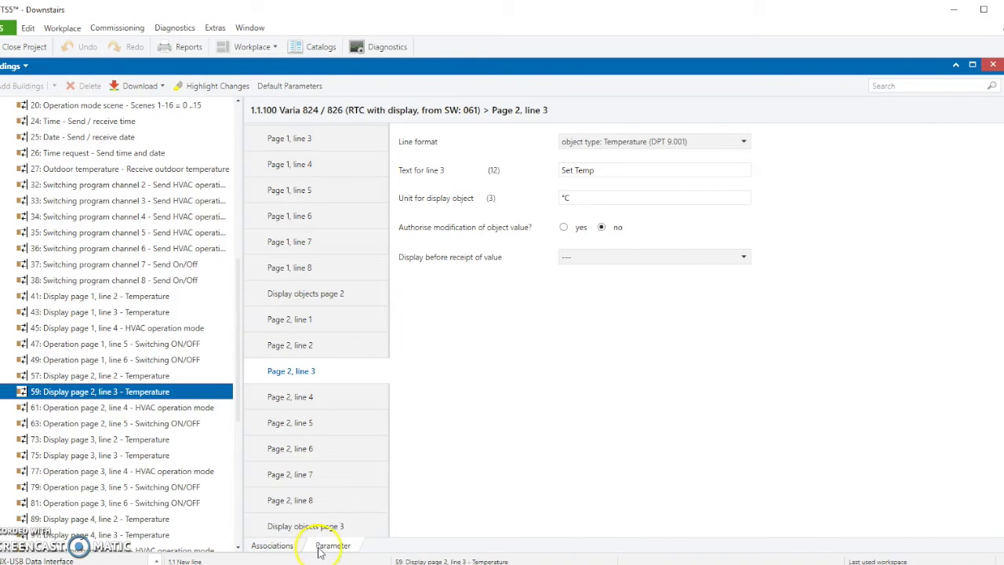
pyautogui.click(309, 396)
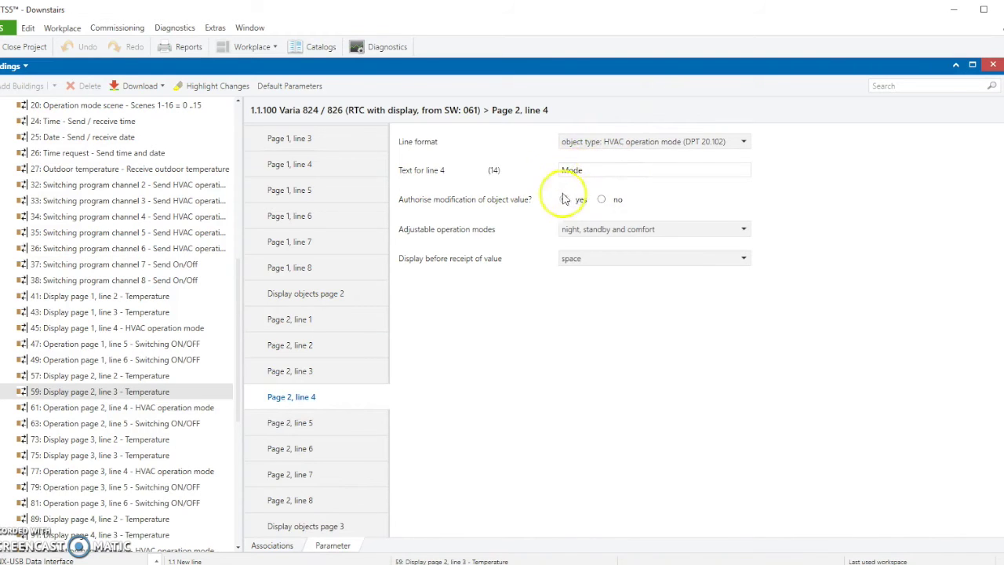
pyautogui.click(142, 410)
pyautogui.click(288, 550)
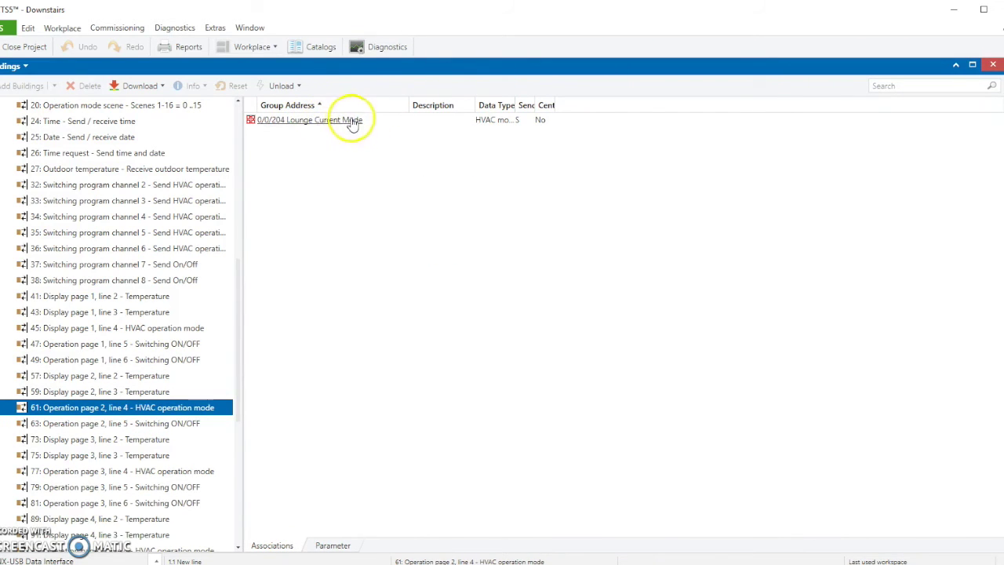
# Review the parameters of Page 2, line 5 and show the group address associations of its switching object 63
pyautogui.click(333, 545)
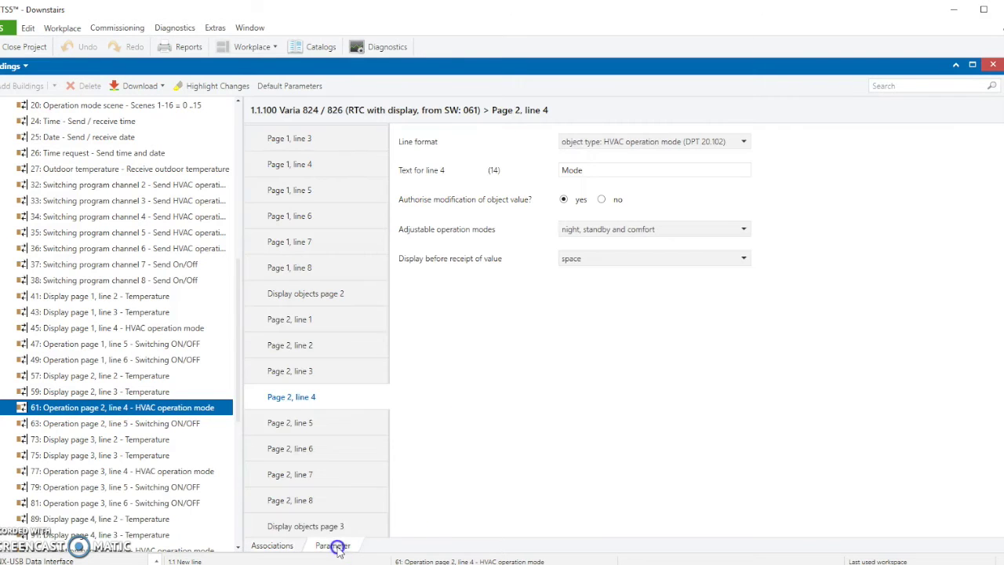
pyautogui.click(291, 424)
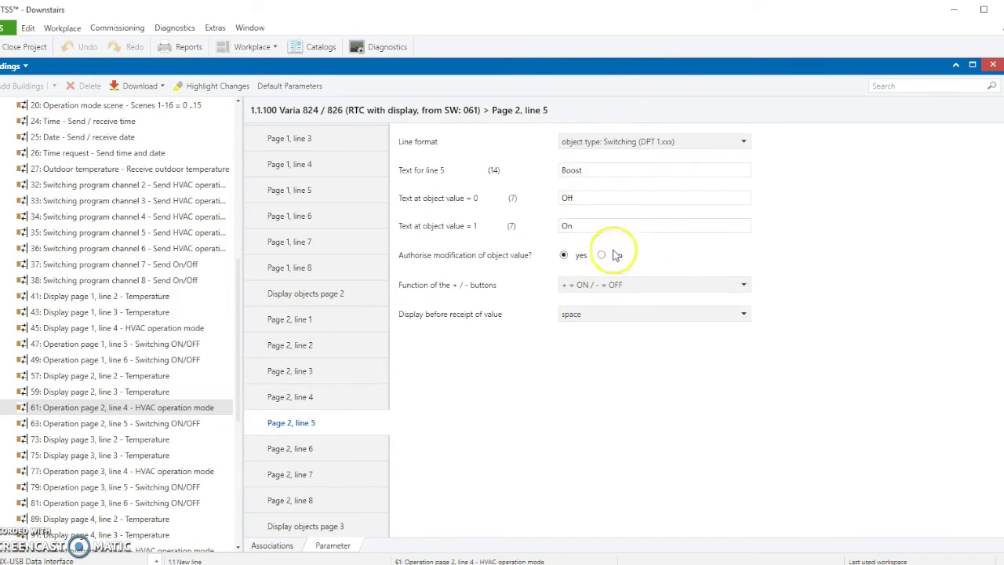
pyautogui.click(106, 424)
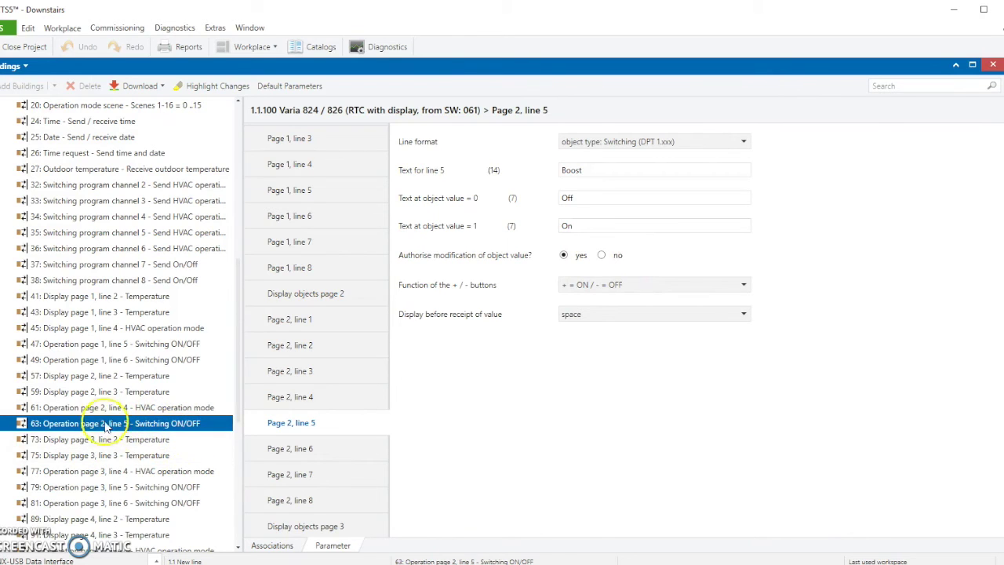
pyautogui.click(270, 545)
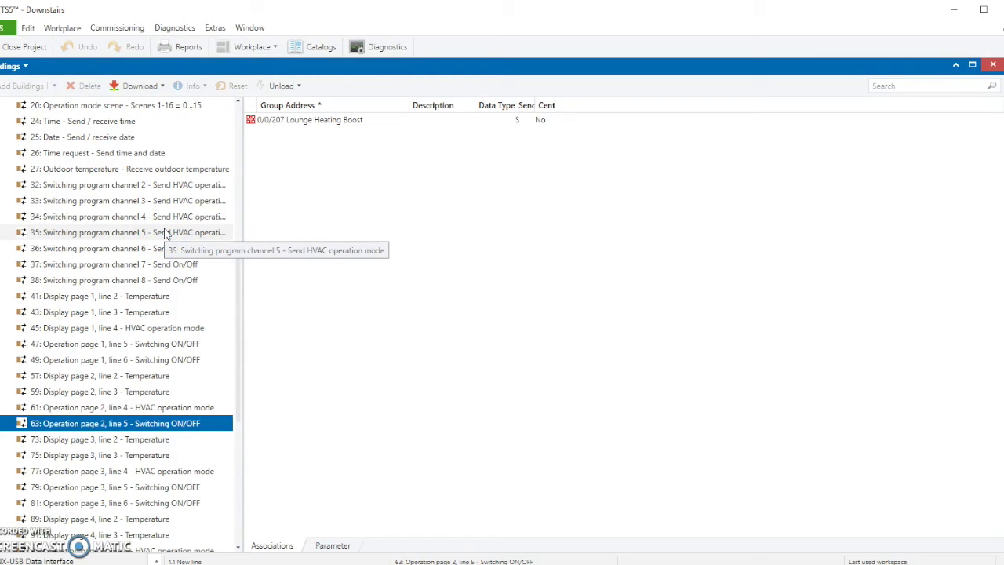
# Compare the group address associations of object 61 on page 2, line 4 and object 32 of switching program channel 2
pyautogui.click(165, 408)
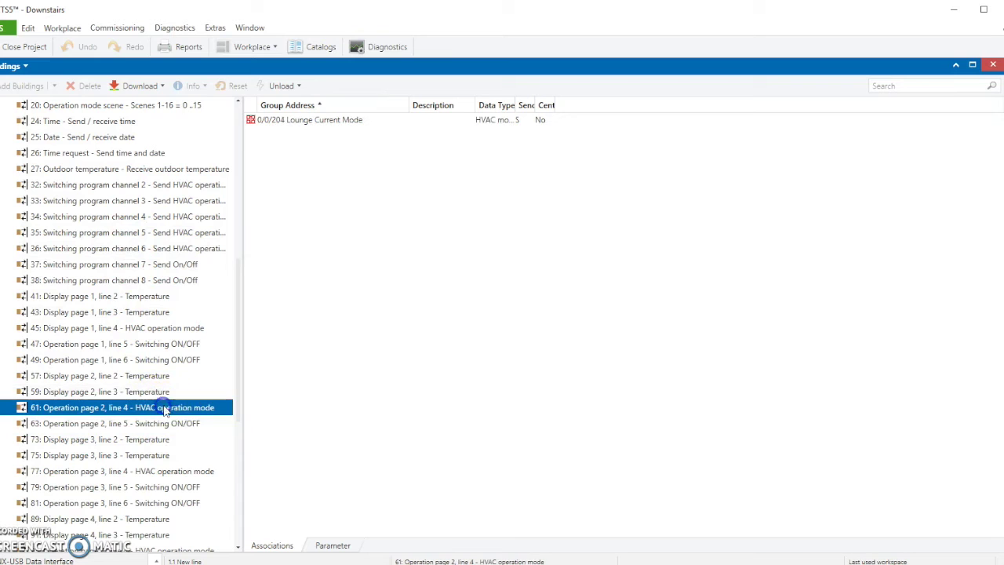
pyautogui.click(163, 185)
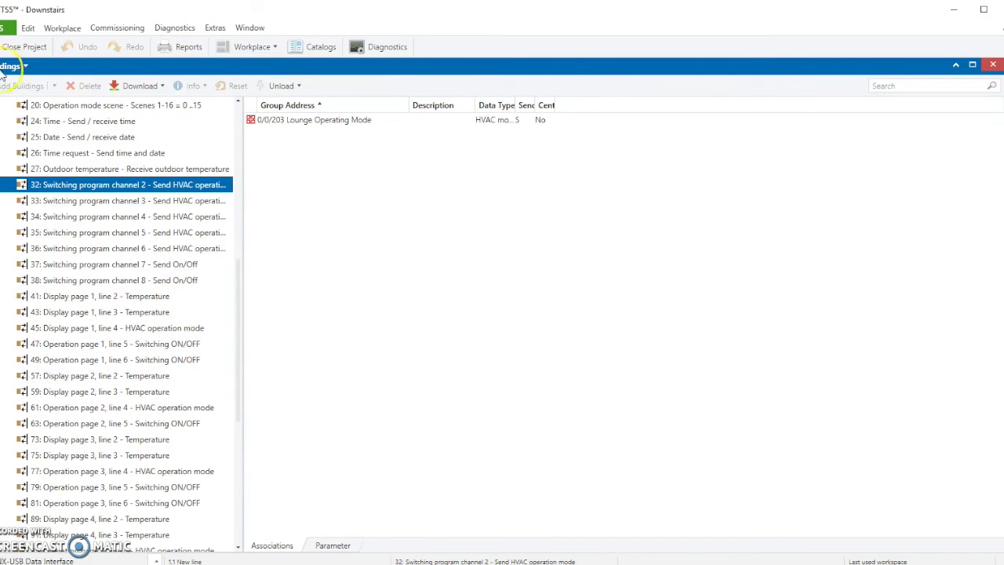
# Close the Downstairs project and open the Actuators project
pyautogui.click(26, 47)
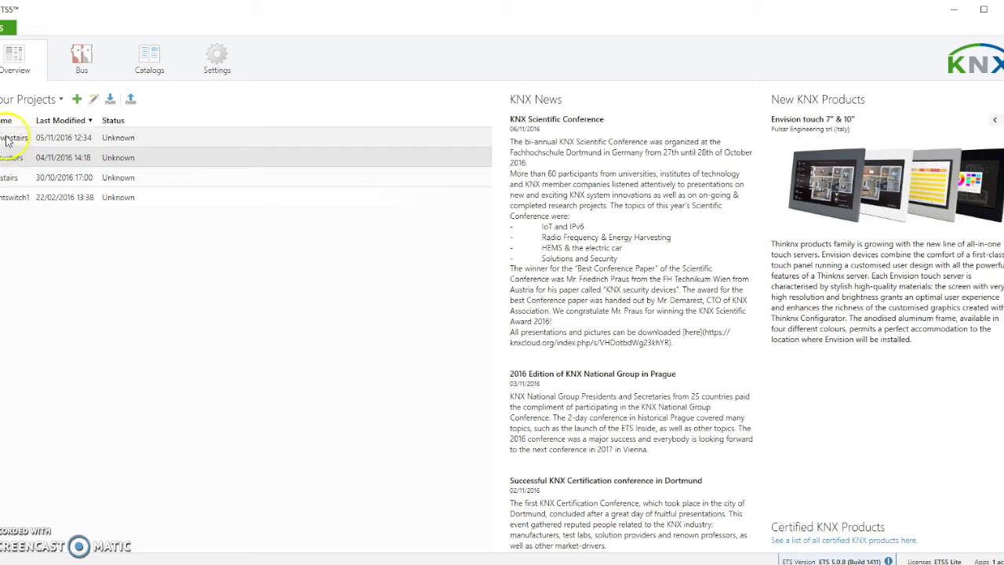
pyautogui.click(2, 160)
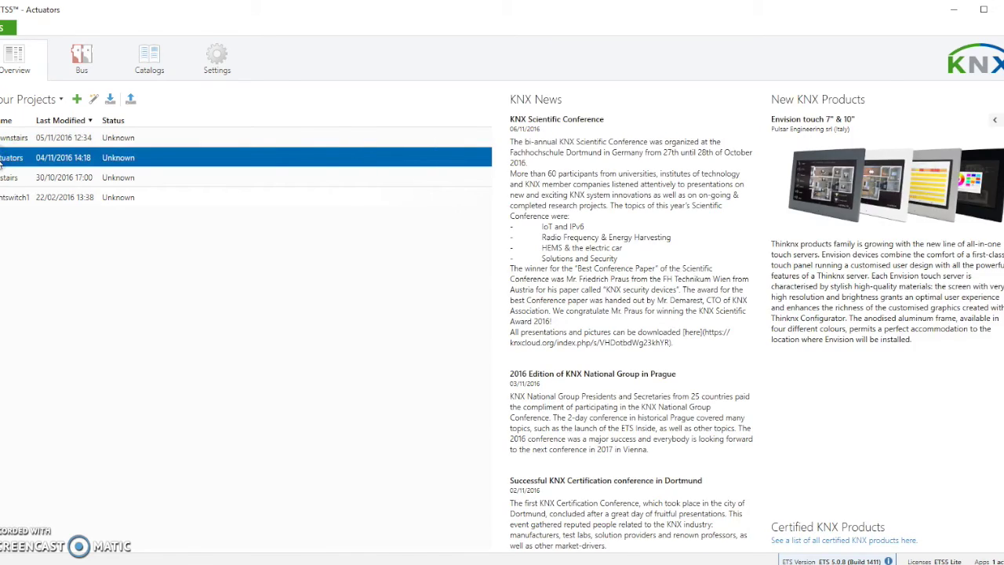
pyautogui.doubleClick(2, 160)
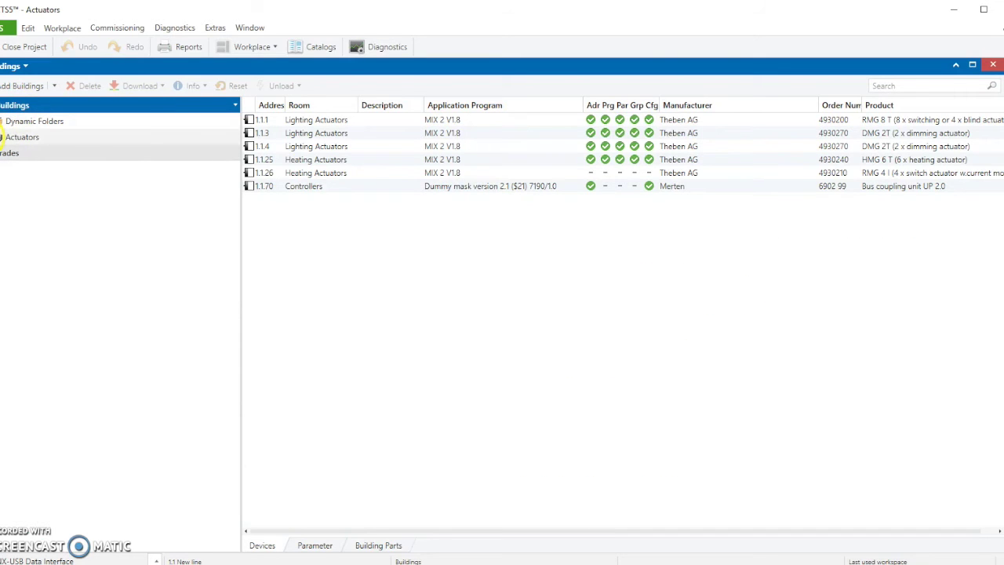
# Expand the Actuators building down to the garage's Heating Actuators and open the group objects of device 1.1.25 HMG 6 T
pyautogui.click(0, 137)
pyautogui.click(0, 153)
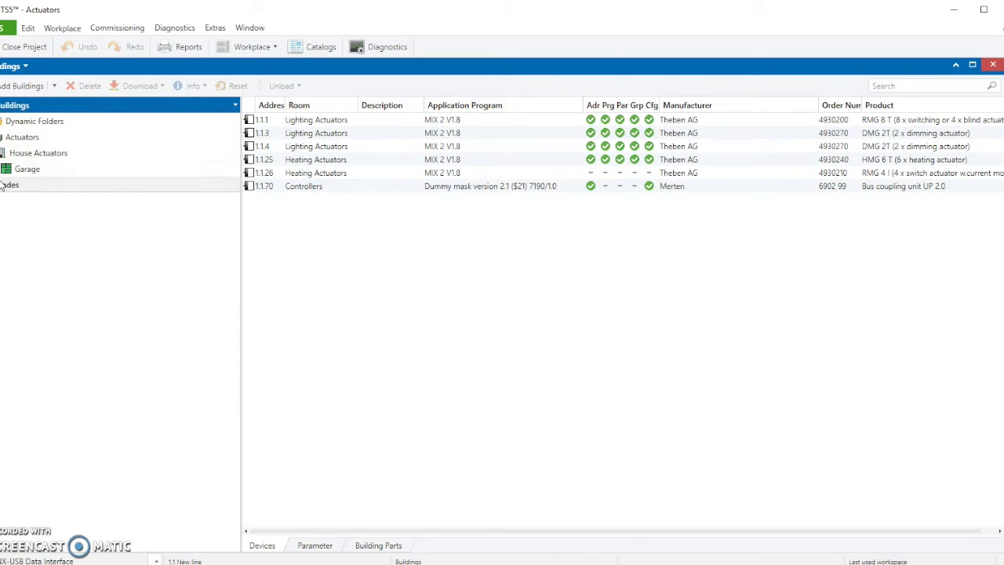
pyautogui.click(0, 169)
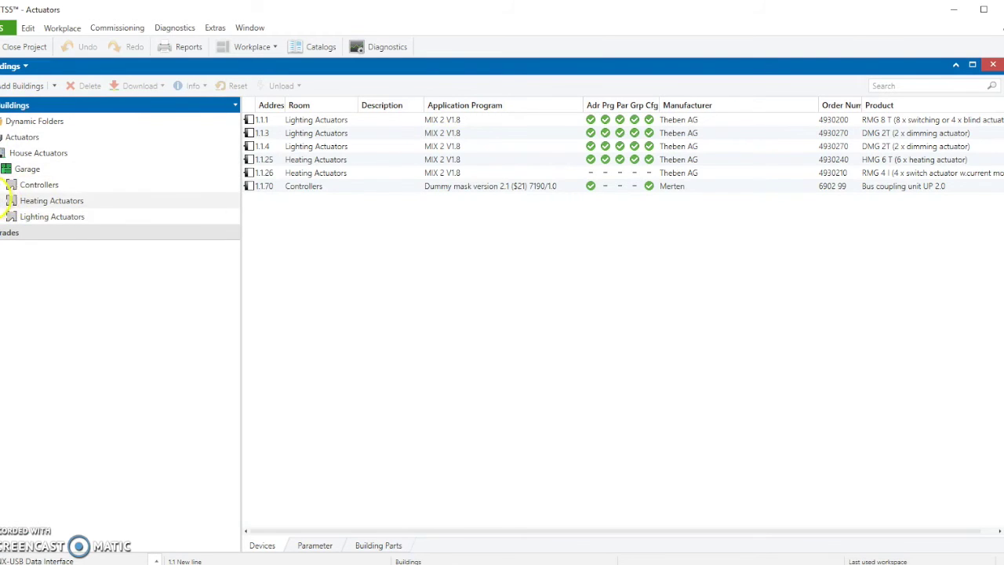
pyautogui.click(3, 200)
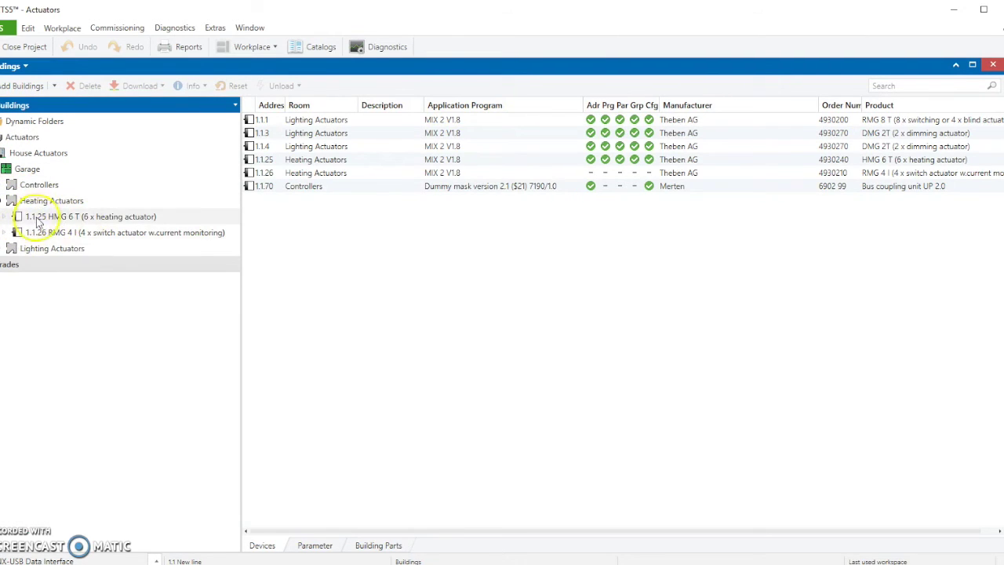
pyautogui.click(66, 218)
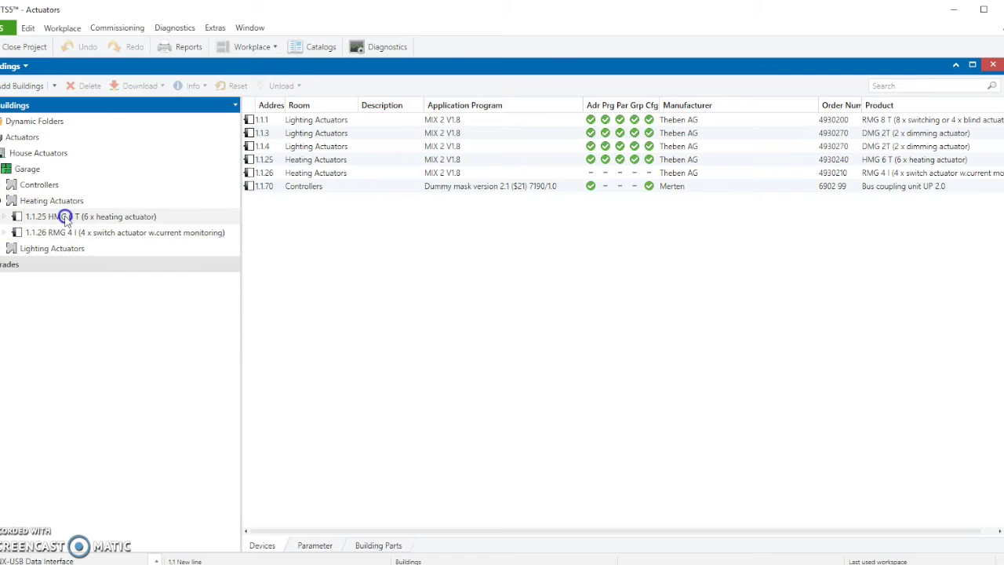
pyautogui.doubleClick(66, 218)
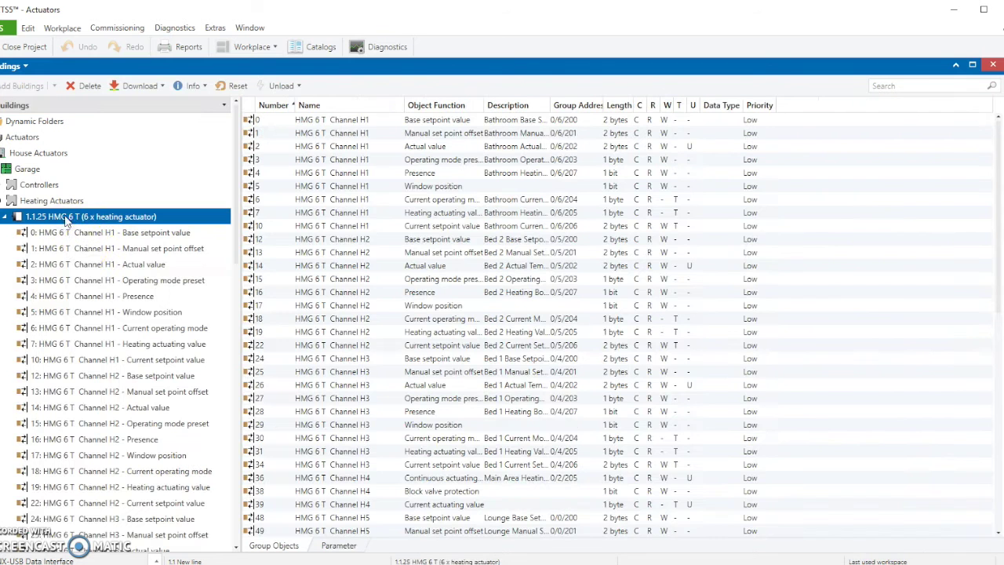
# Show the group address associations of object 48, the base setpoint value of channel H5
pyautogui.scroll(-9, 138, 363)
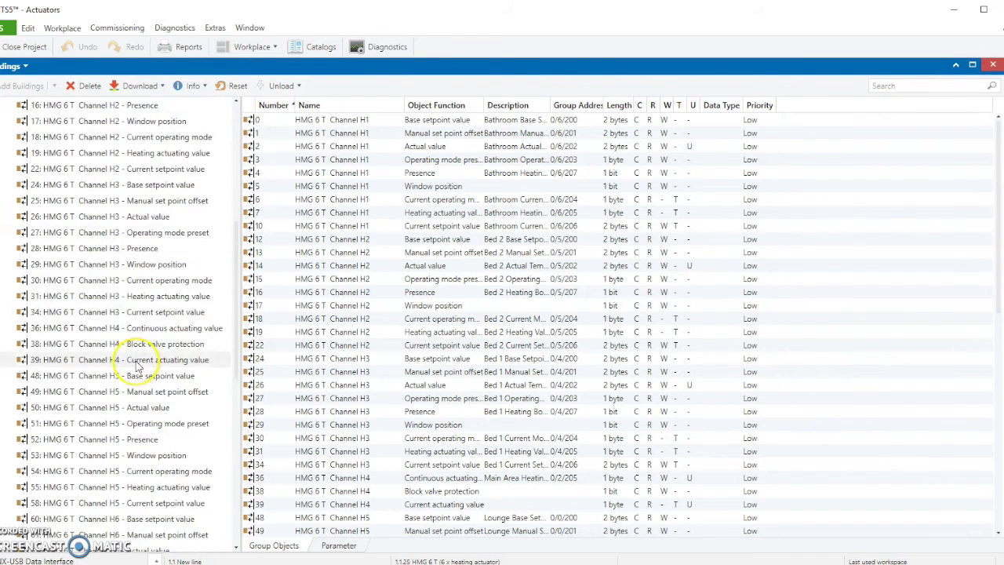
pyautogui.scroll(1, 138, 357)
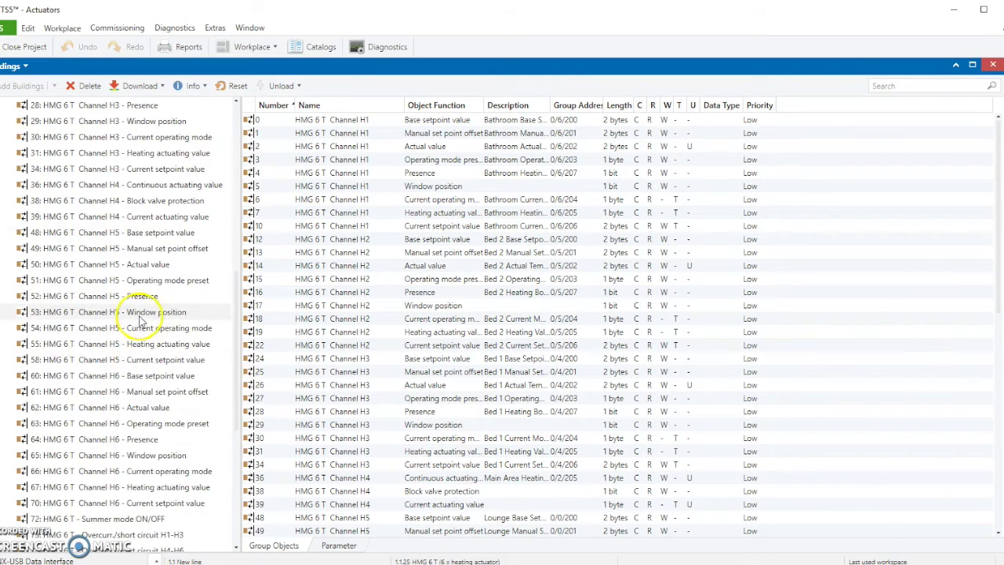
pyautogui.click(131, 232)
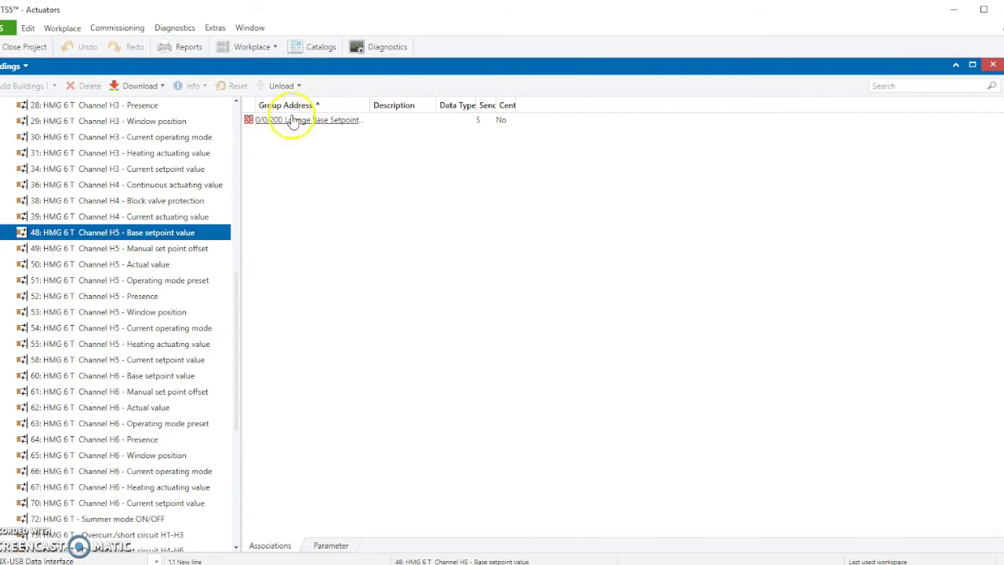
# Open the parameters of the HMG 6 T heating actuator and review the functions of channel H5
pyautogui.click(330, 544)
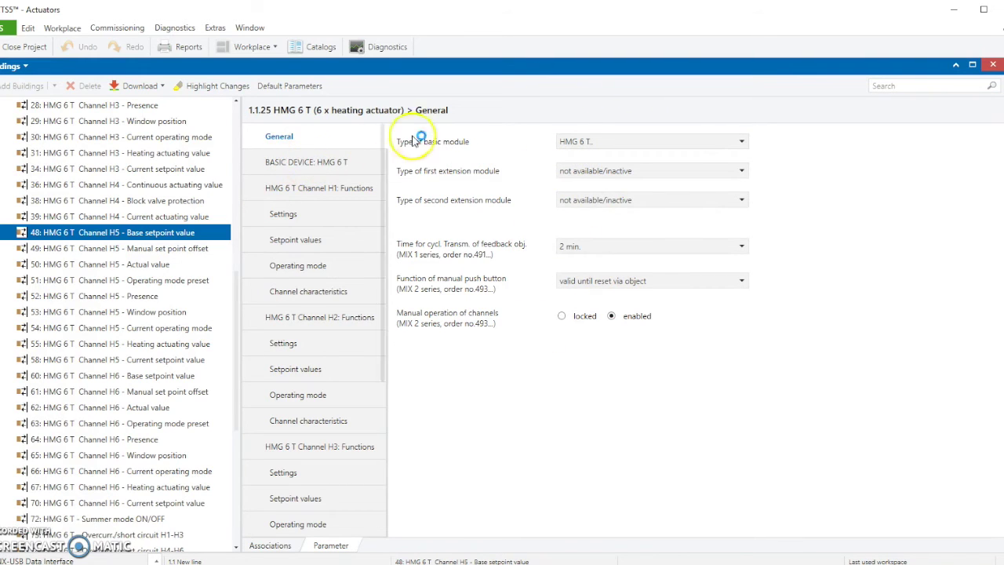
pyautogui.click(331, 162)
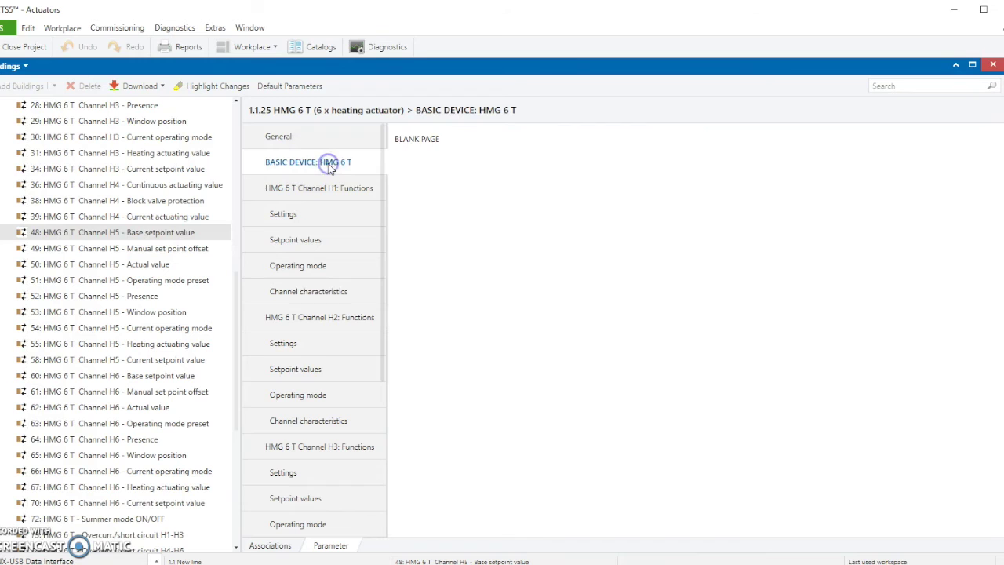
pyautogui.click(326, 188)
pyautogui.scroll(-10, 339, 385)
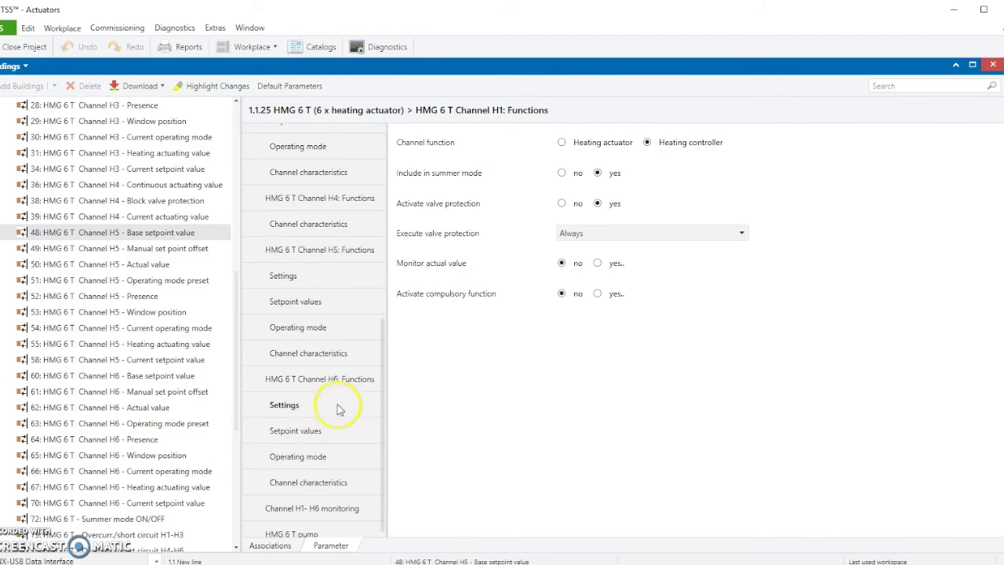
pyautogui.click(328, 250)
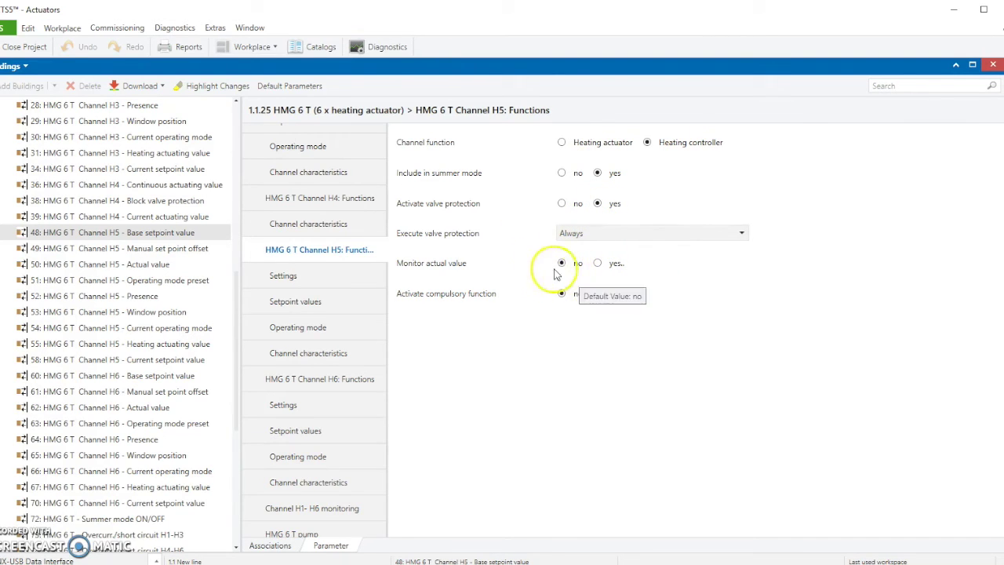
# Review channel H5's settings, setpoint values, operating mode and channel characteristics, including its minimum actuating value
pyautogui.click(289, 274)
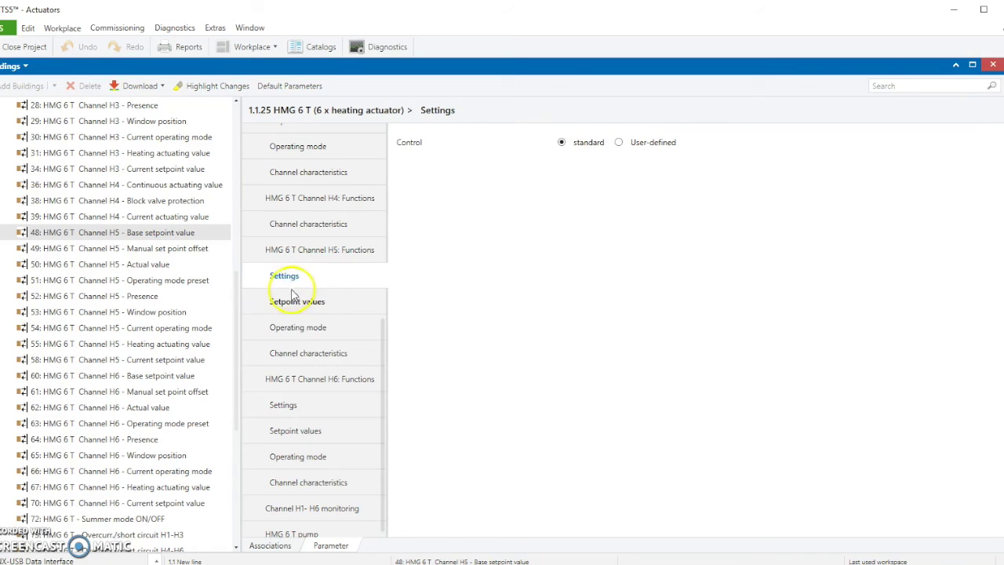
pyautogui.click(293, 302)
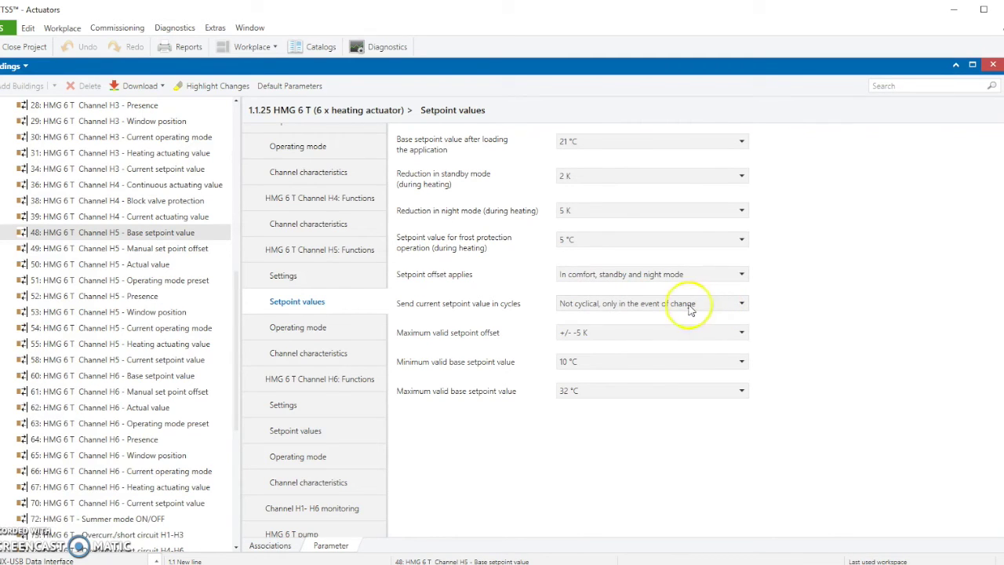
pyautogui.click(274, 330)
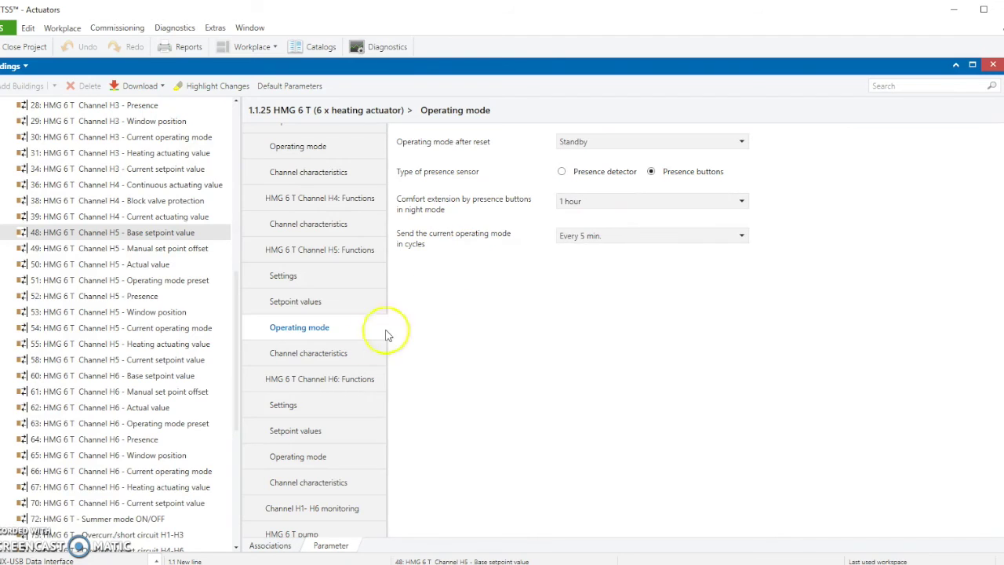
pyautogui.click(303, 358)
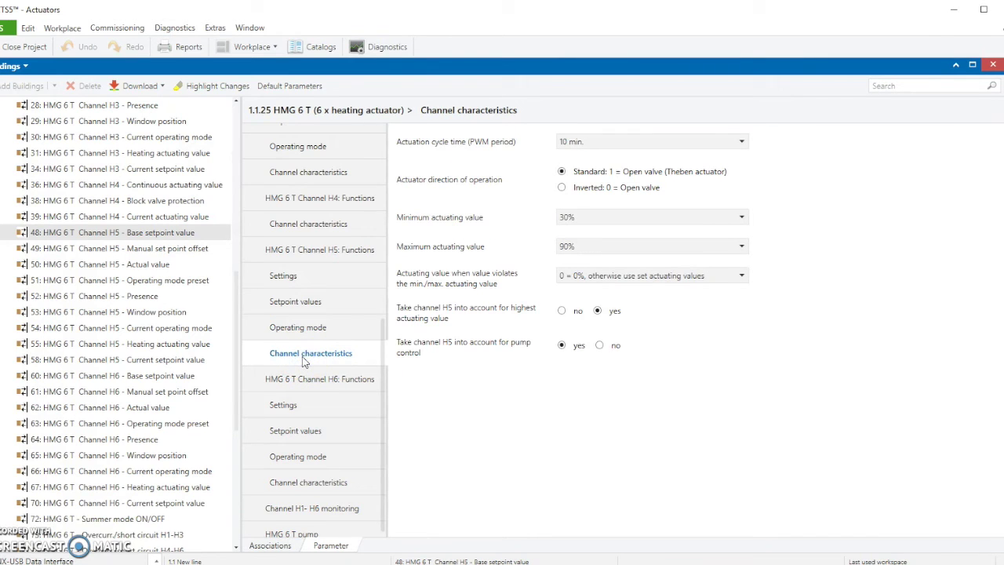
pyautogui.click(579, 217)
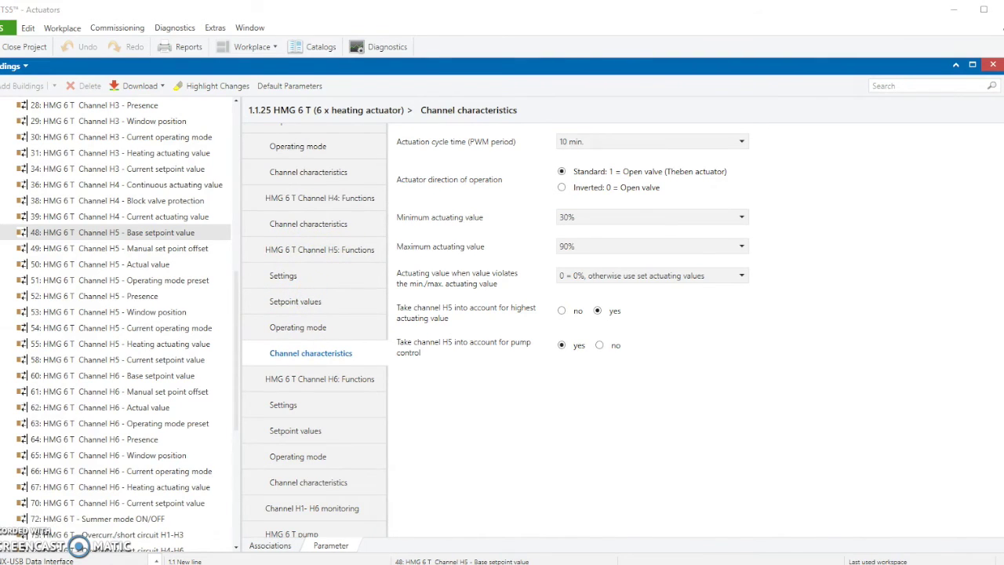
# Switch to the Heating presentation in PowerPoint and present the "Varia as timer, HMG as controller" slide full screen
pyautogui.hotkey('alt', 'Tab')
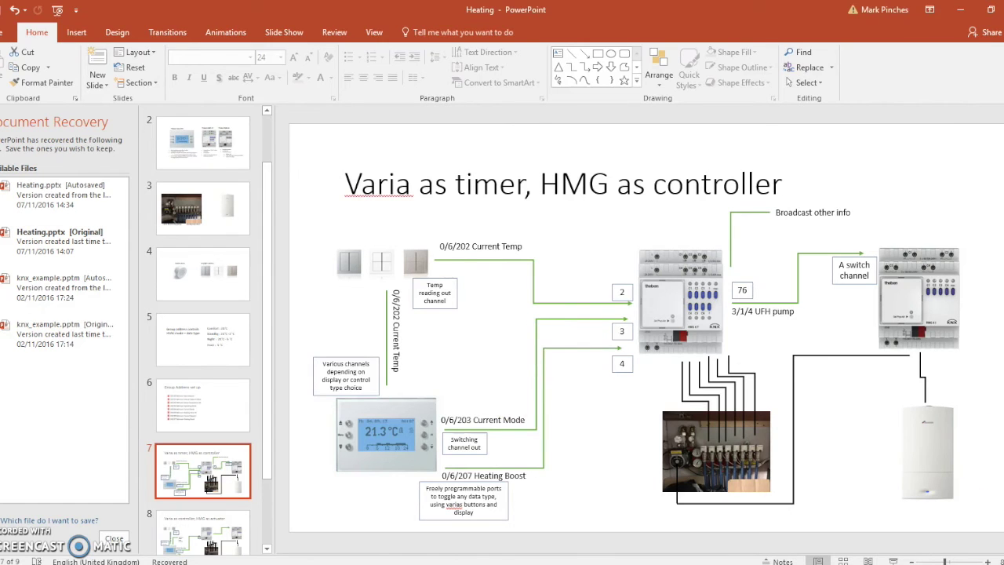
pyautogui.hotkey('shift', 'F5')
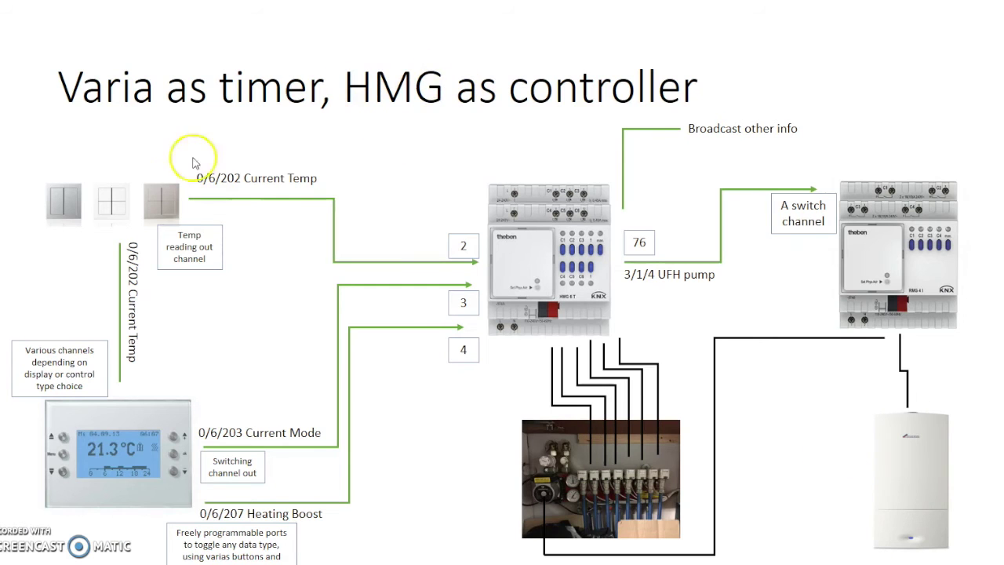
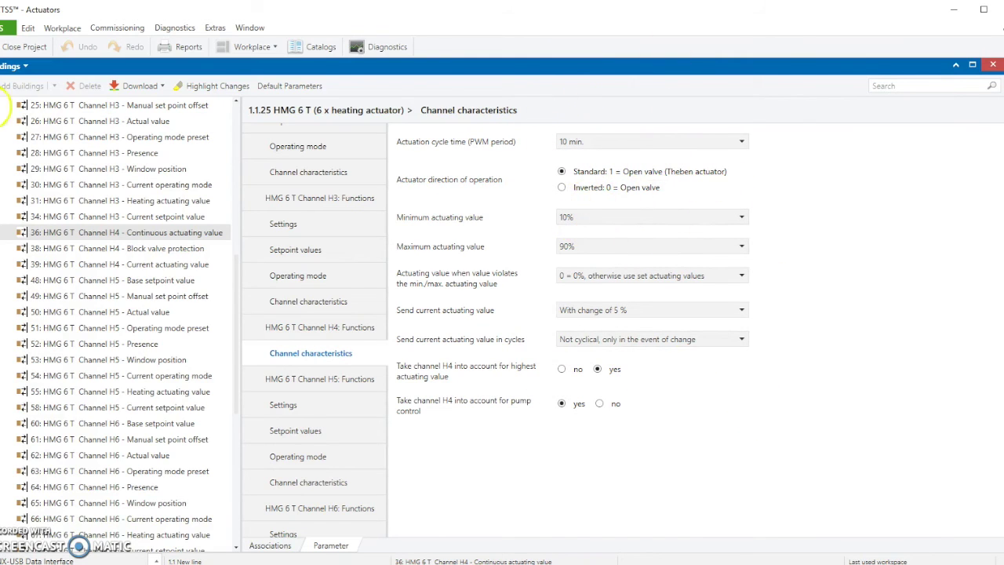
# Close the Actuators project and open the Downstairs project
pyautogui.click(15, 47)
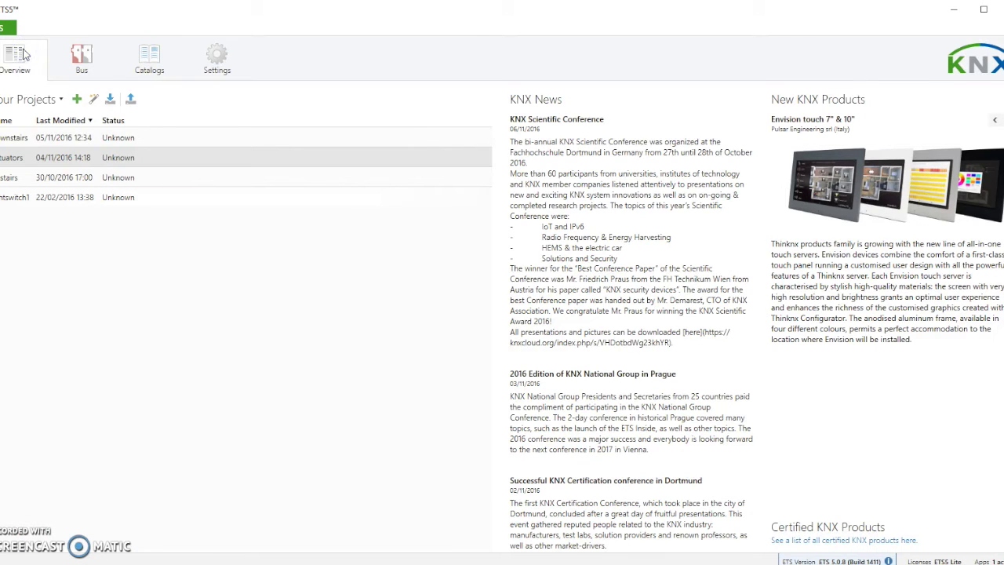
pyautogui.click(9, 141)
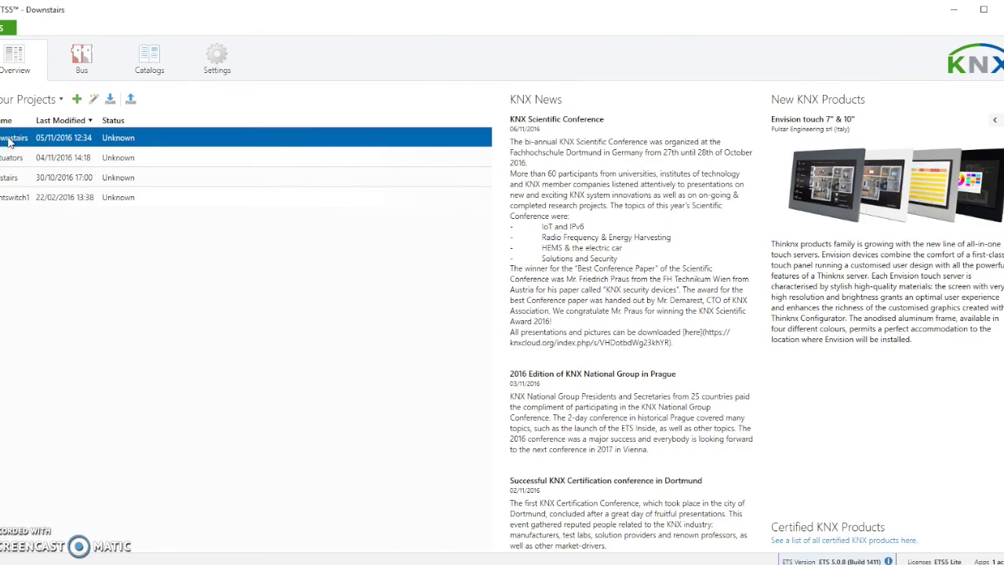
pyautogui.click(1, 138)
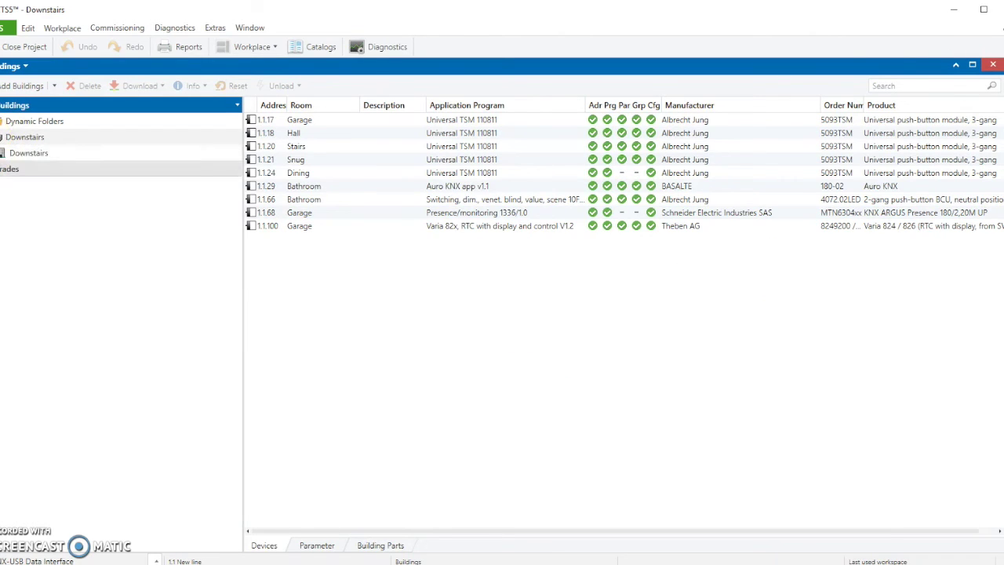
# Expand the Downstairs building to the Ground Floor garage, open the parameters of device 1.1.100 Varia 824 / 826 and list its group objects
pyautogui.click(2, 153)
pyautogui.click(1, 153)
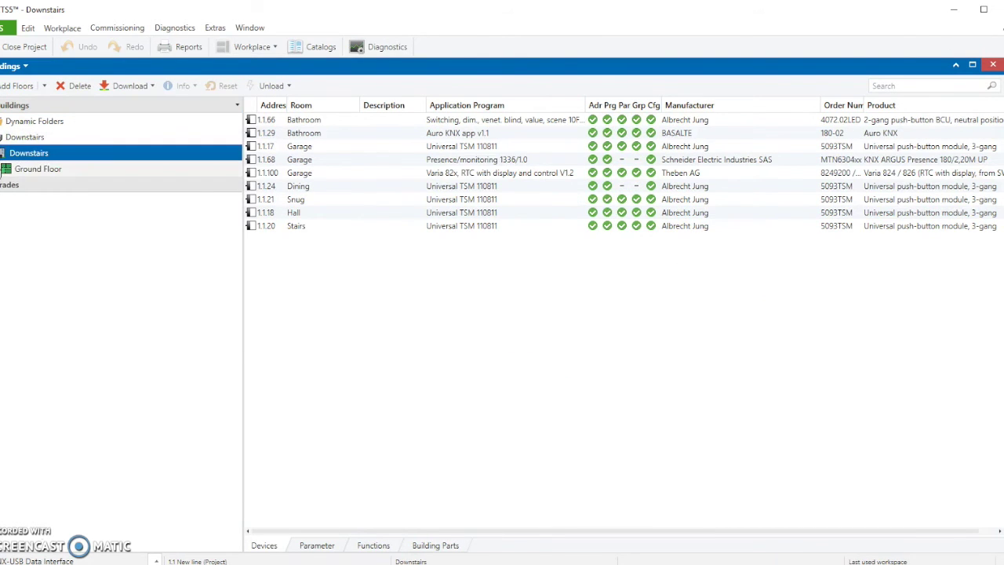
pyautogui.click(3, 169)
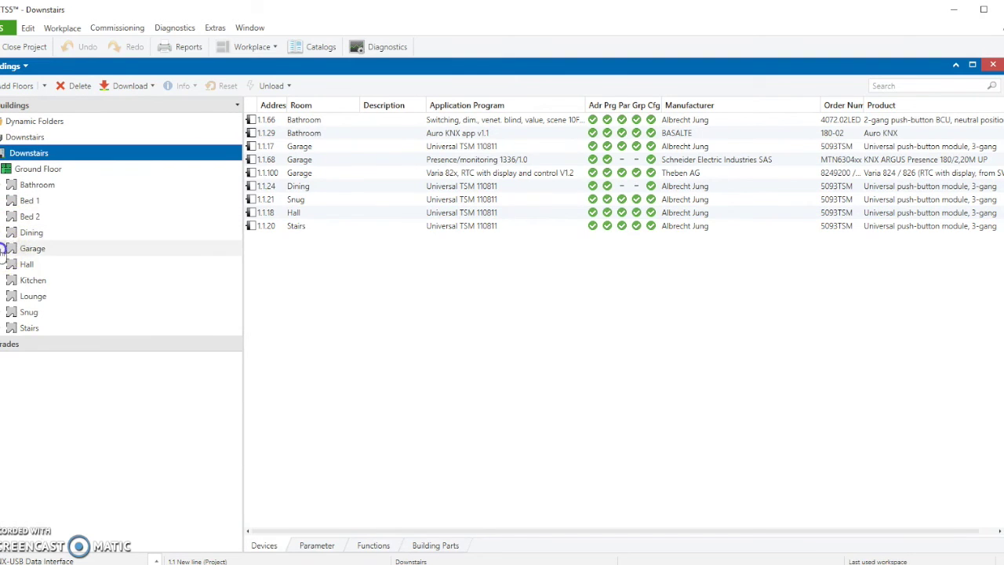
pyautogui.click(3, 248)
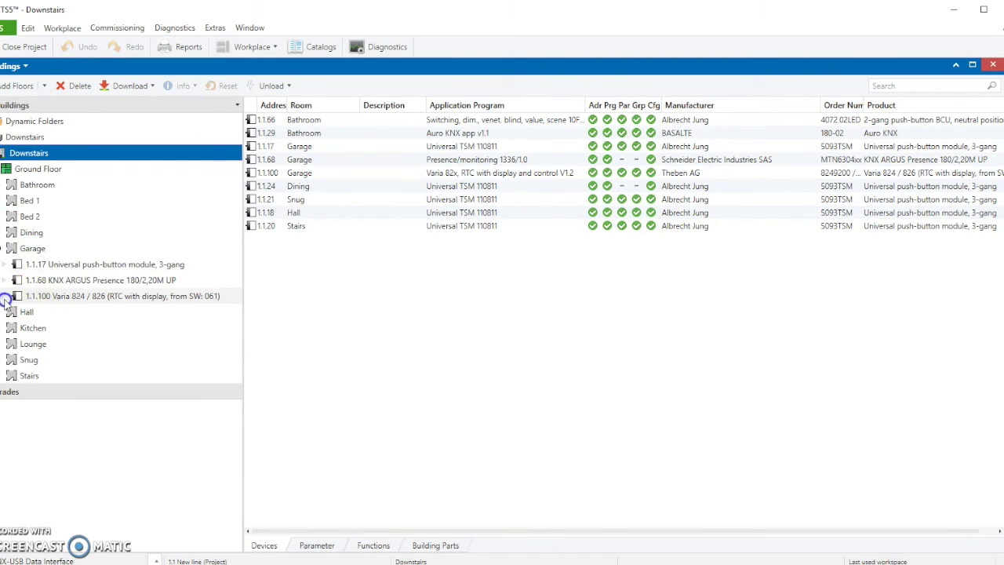
pyautogui.click(54, 299)
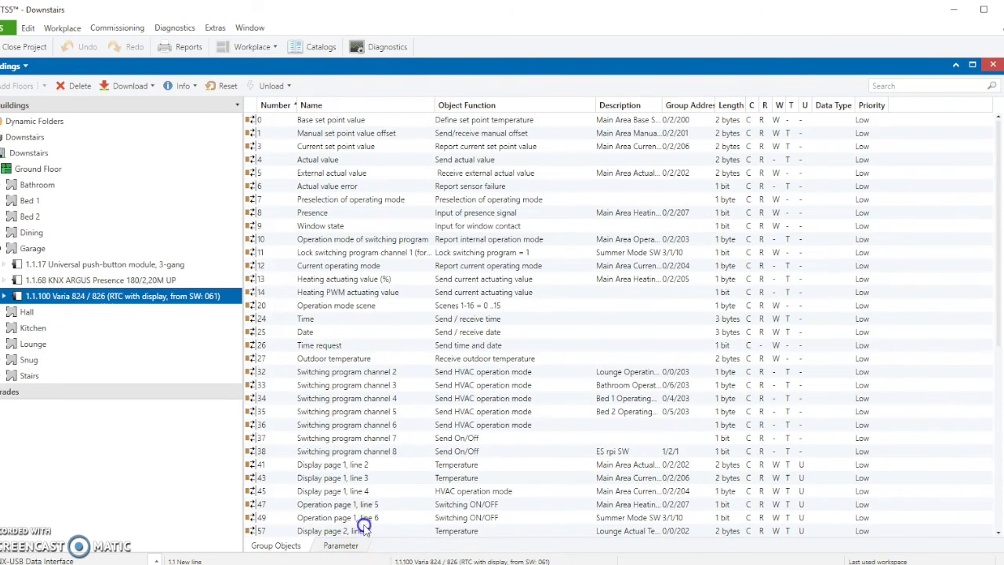
pyautogui.click(345, 545)
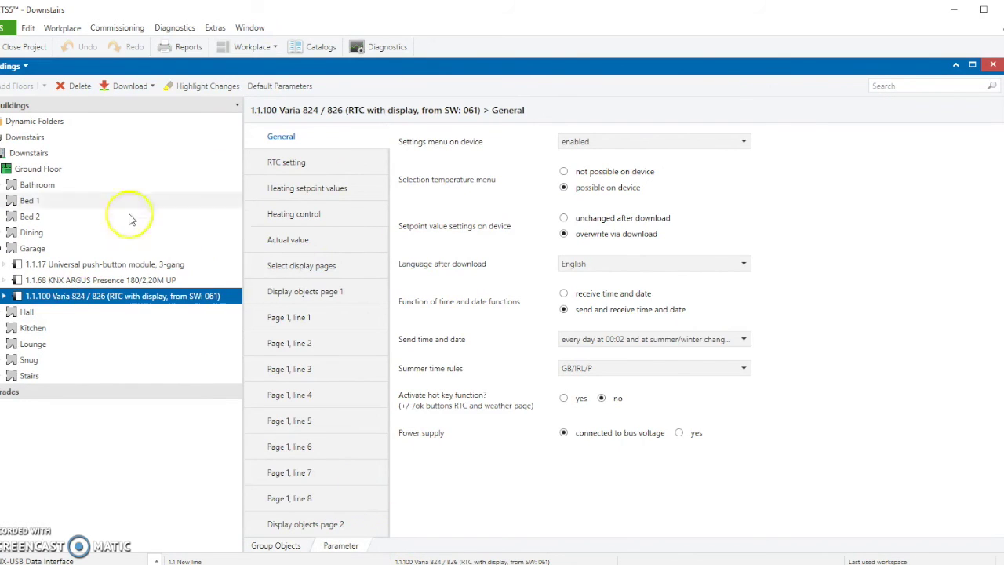
pyautogui.click(4, 296)
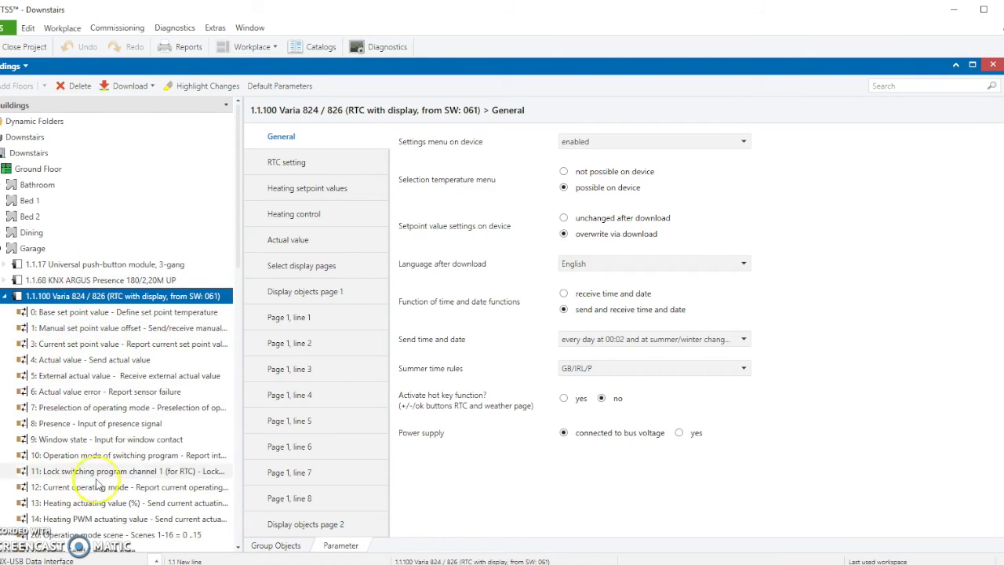
# In the Varia's RTC settings, set the cyclic sending of the current operating mode and fan stage to "not cyclically, only at change"
pyautogui.click(287, 163)
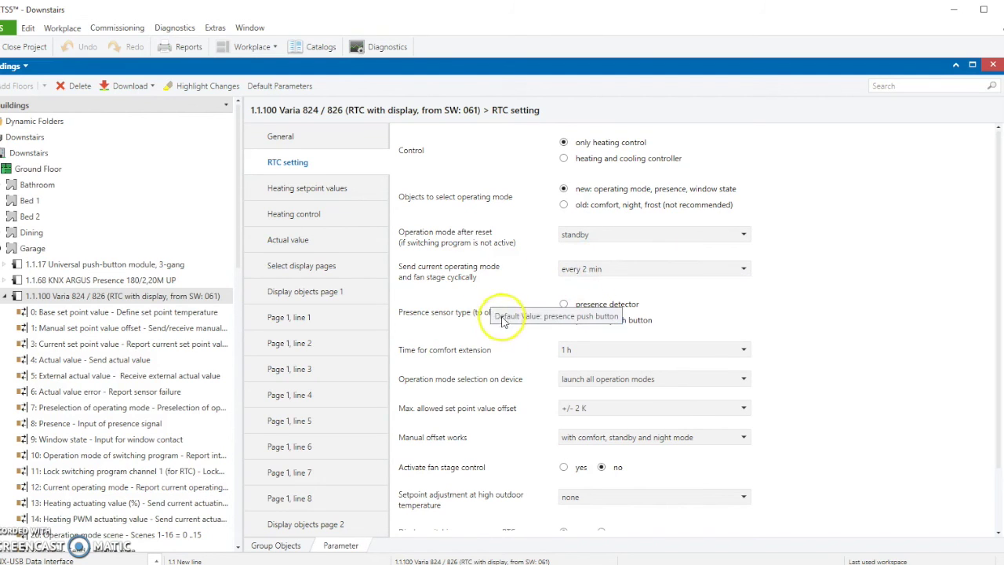
pyautogui.click(743, 269)
pyautogui.click(645, 287)
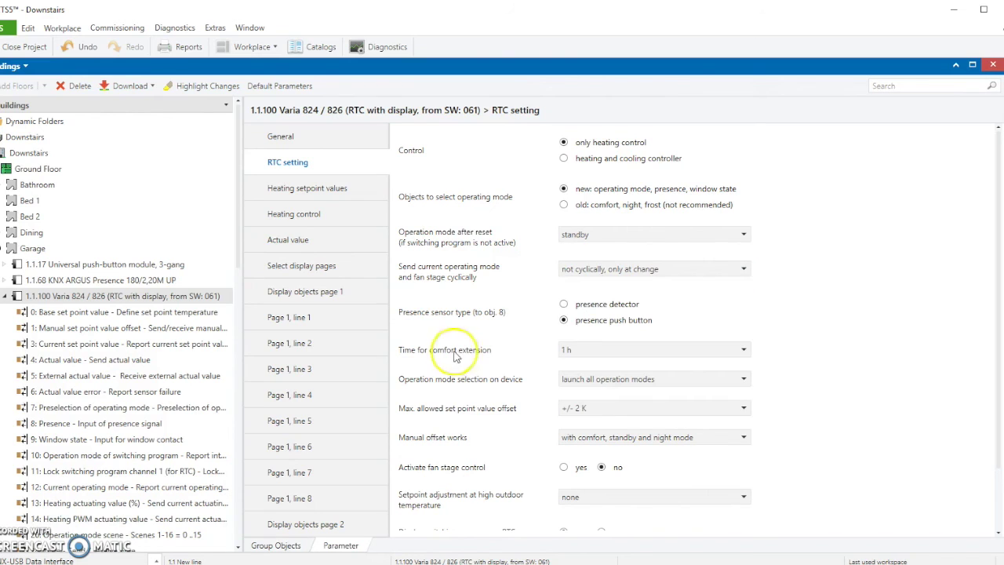
pyautogui.scroll(-3, 506, 326)
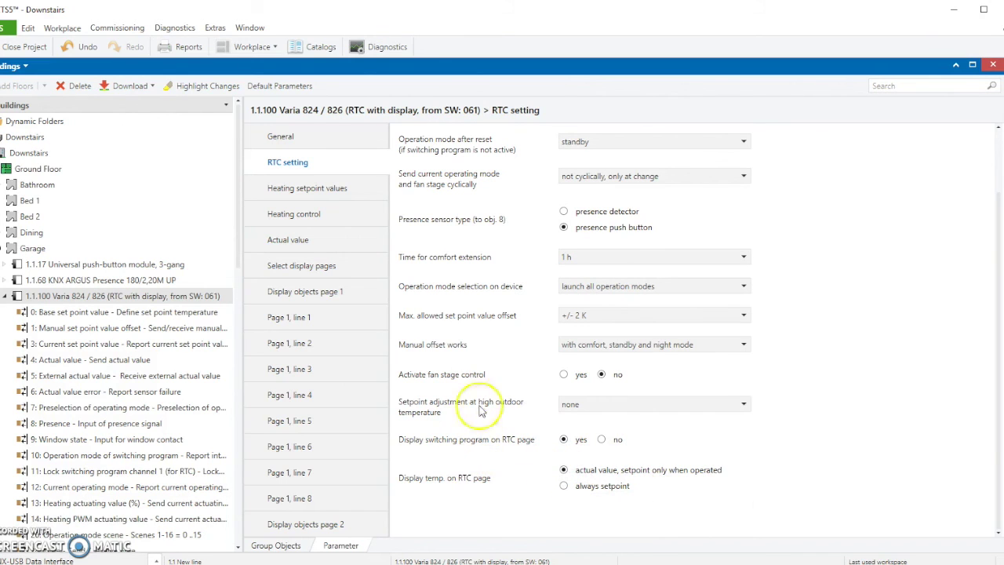
# Review the Varia's heating setpoint values, heating control and actual value parameters
pyautogui.click(284, 192)
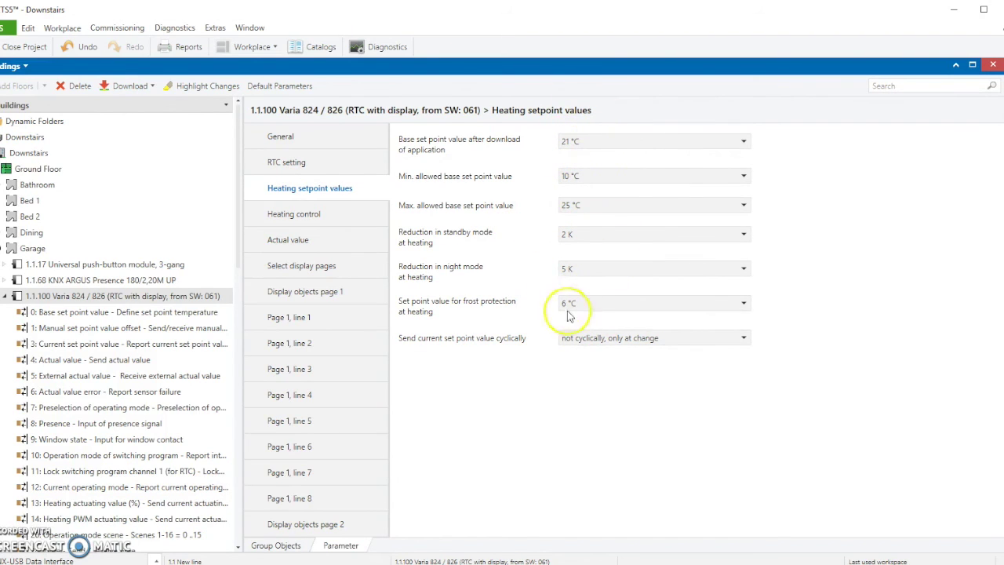
pyautogui.click(312, 217)
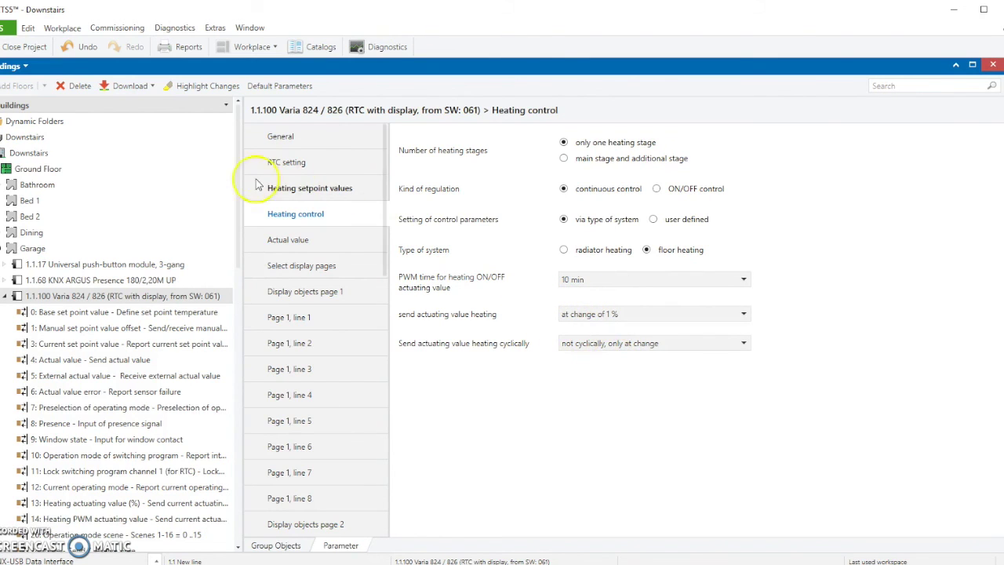
pyautogui.click(265, 242)
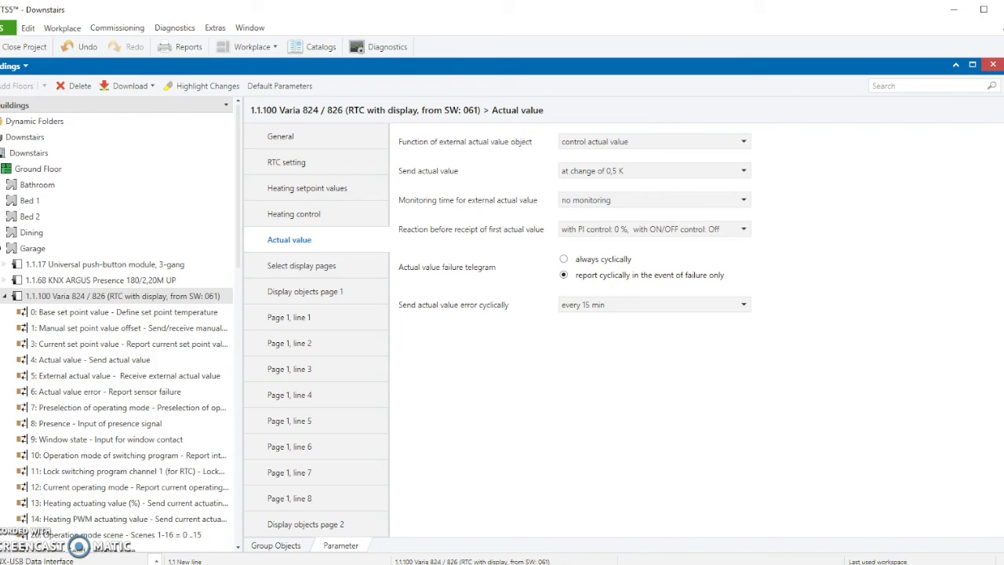
pyautogui.click(323, 267)
pyautogui.click(325, 241)
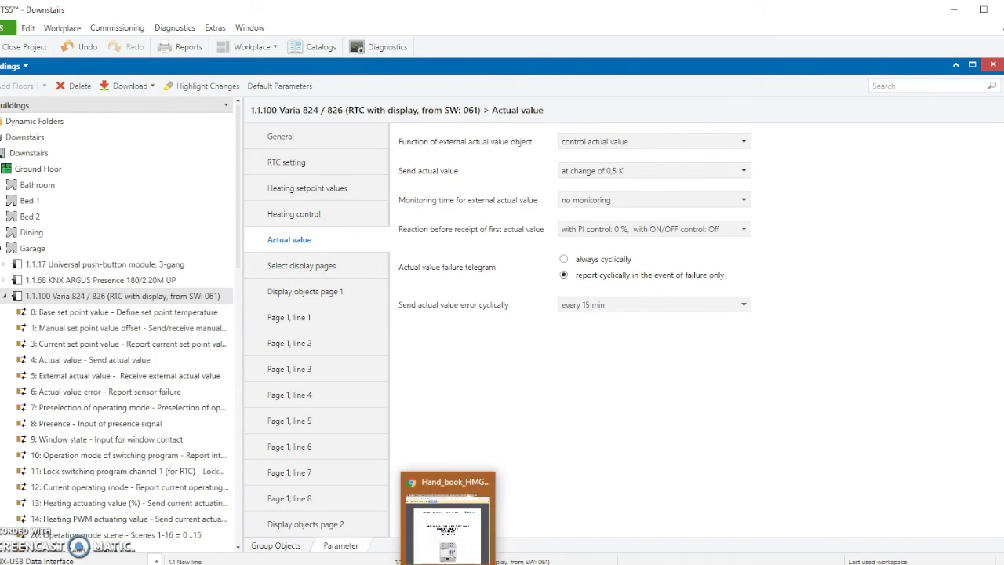
# Switch to the HMG 6 T handbook in Chrome and browse its object tables up to "Objects for the heating controller function" on page 16
pyautogui.click(455, 514)
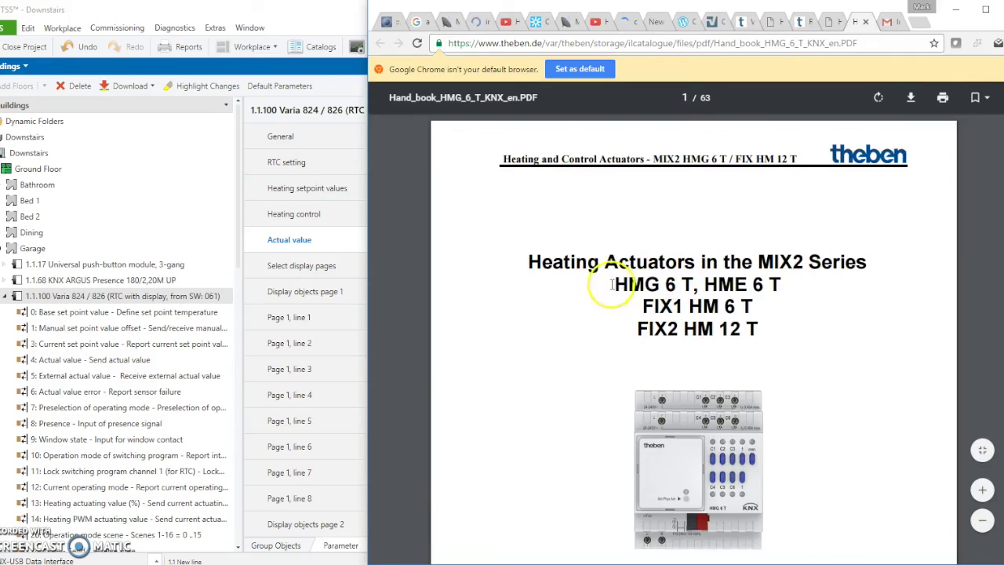
pyautogui.scroll(-10, 628, 286)
pyautogui.scroll(-15, 635, 292)
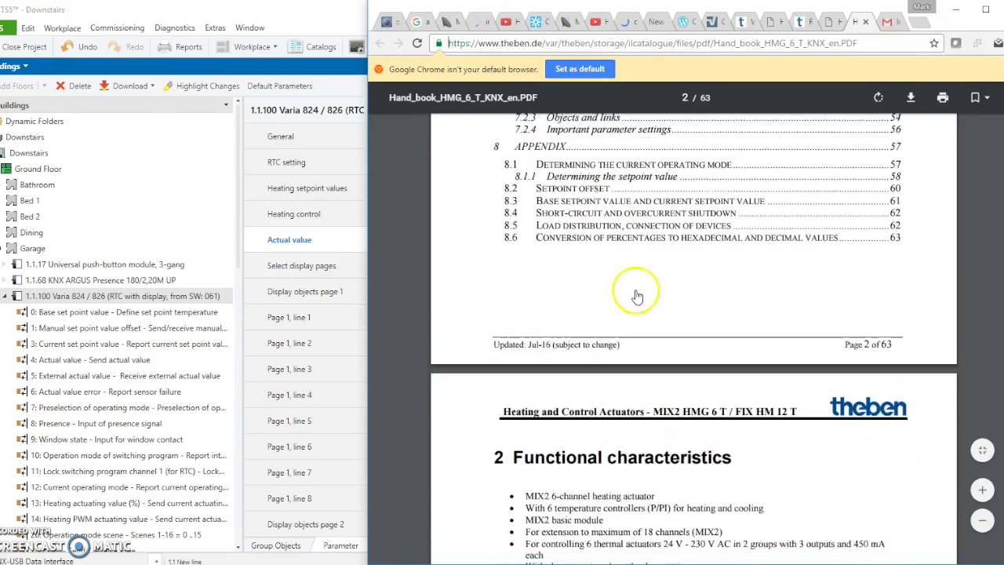
pyautogui.scroll(-12, 637, 315)
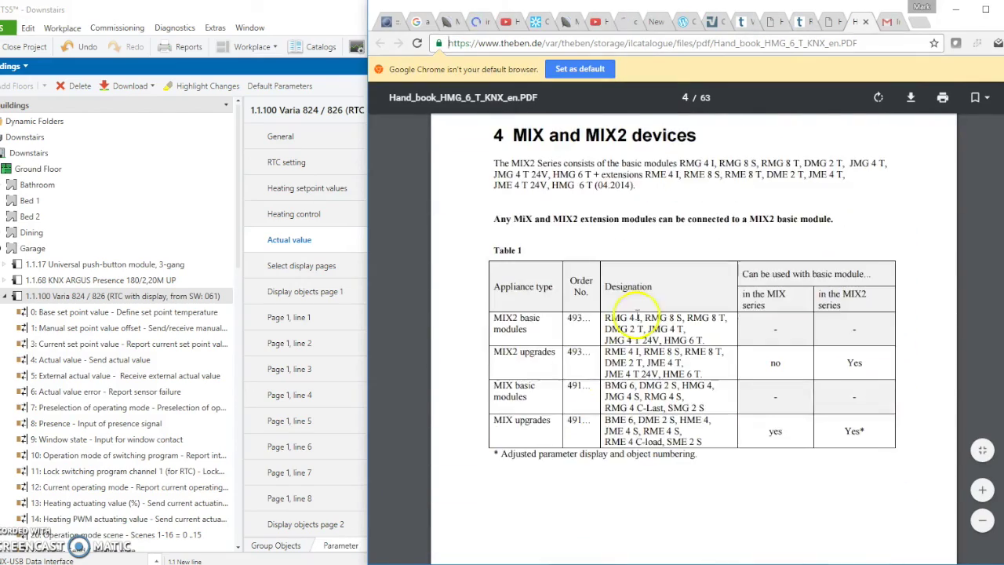
pyautogui.scroll(-12, 562, 400)
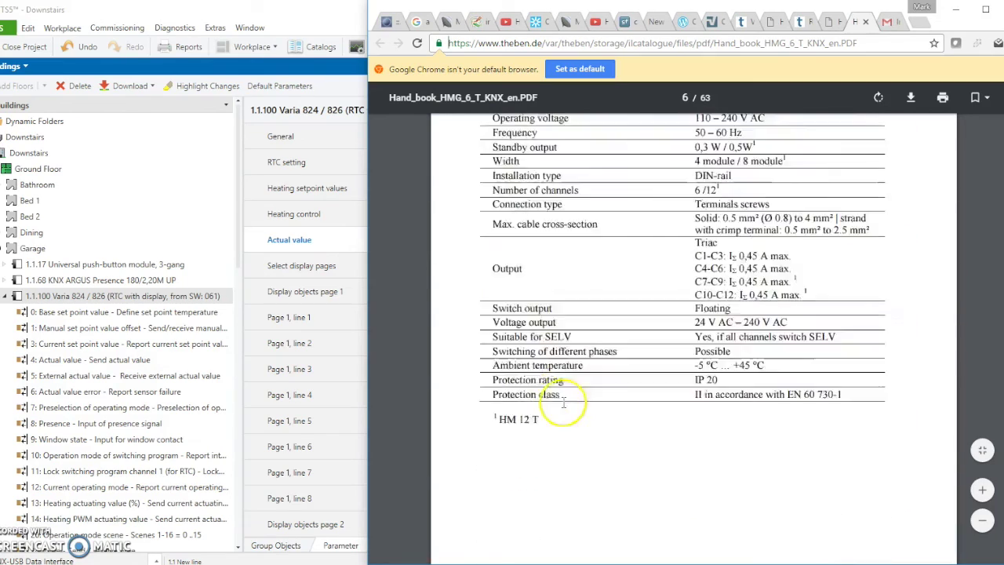
pyautogui.scroll(-5, 563, 413)
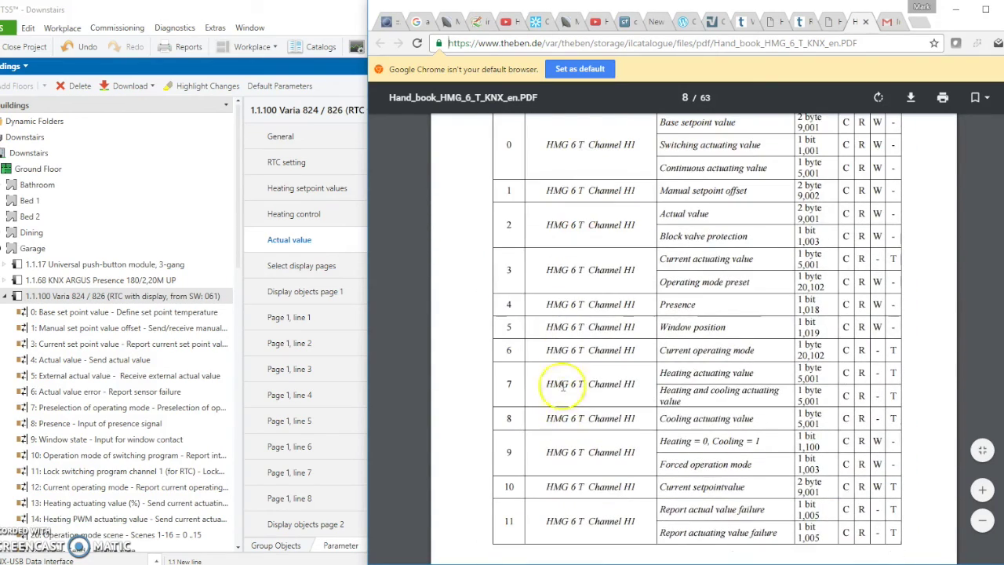
pyautogui.scroll(-8, 666, 435)
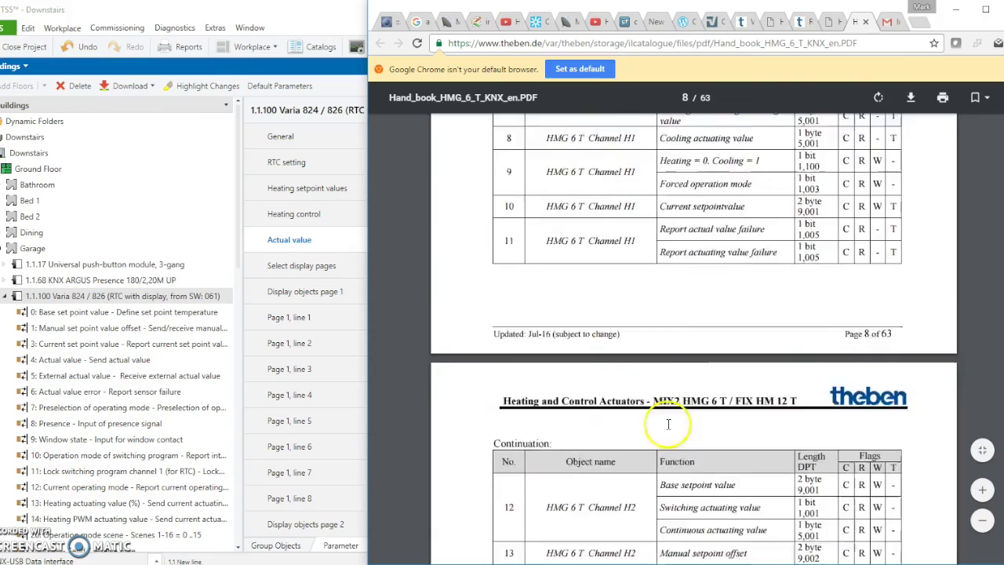
pyautogui.moveTo(1001, 165); pyautogui.dragTo(1001, 208)
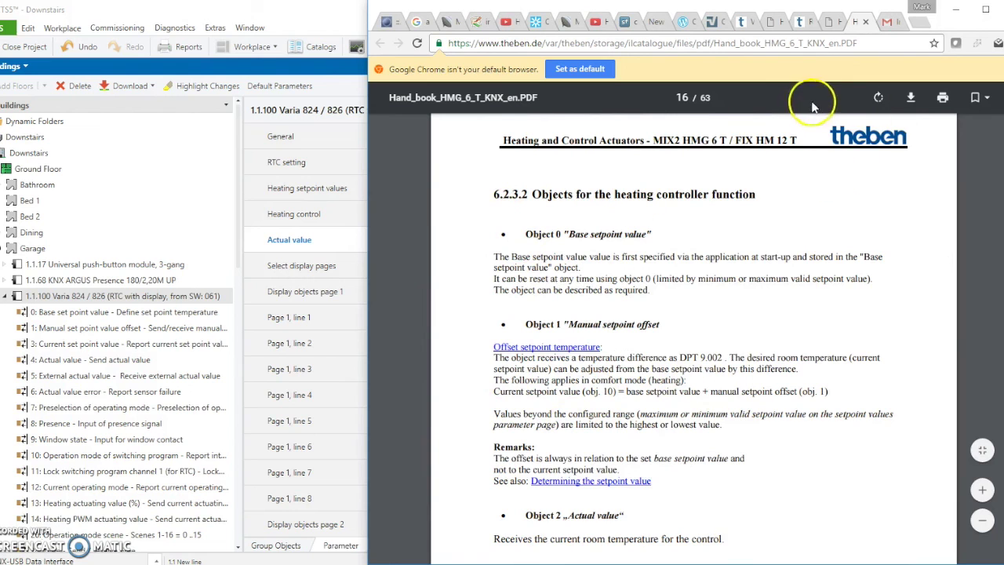
# Show the RMG 4 I and VARIA 826 S KNX handbooks, and return to the Downstairs project in ETS5
pyautogui.click(828, 22)
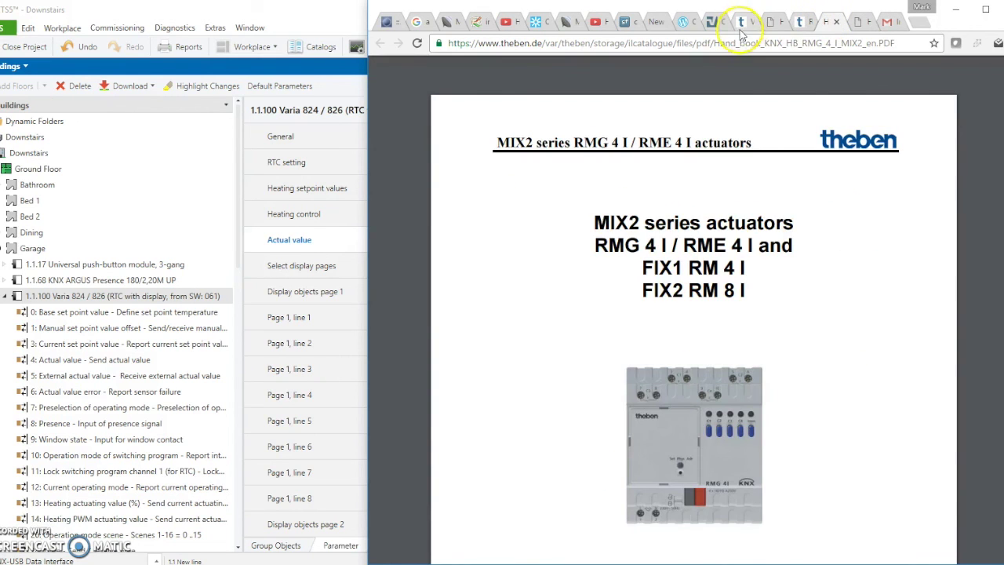
pyautogui.click(771, 29)
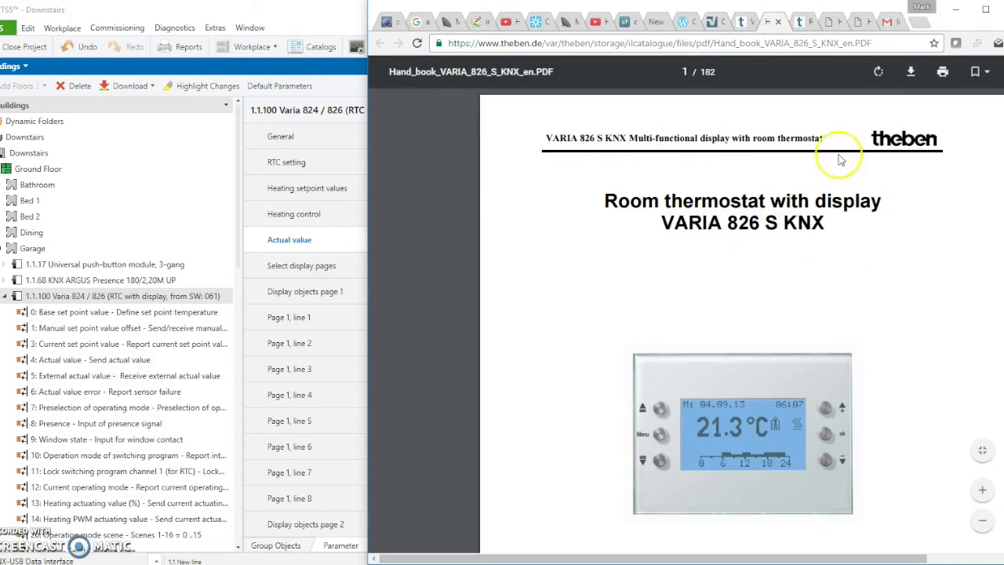
pyautogui.click(956, 10)
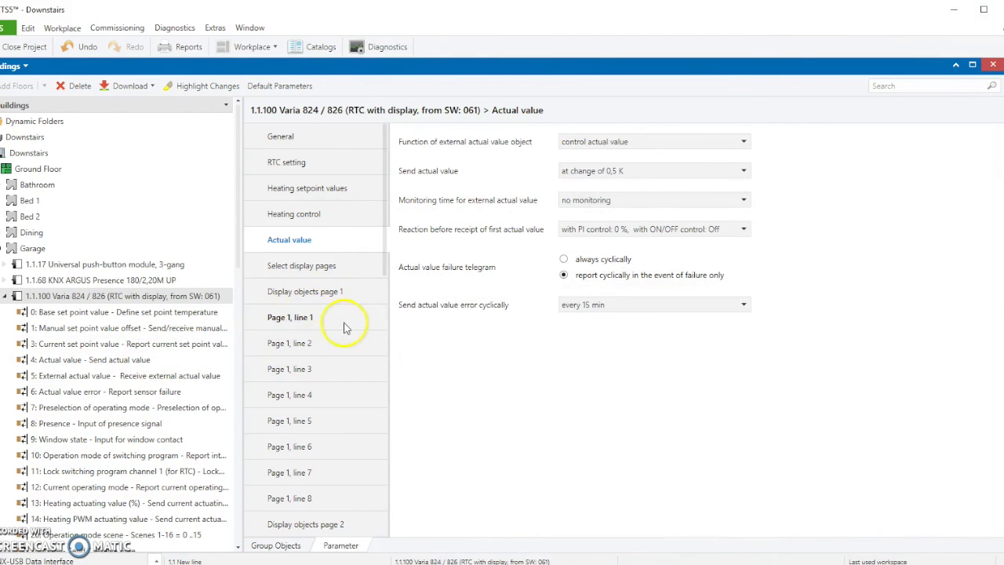
# Review the Varia's display page selection, the heading of display objects page 1 and the parameters of page 1, lines 1 to 4
pyautogui.click(308, 269)
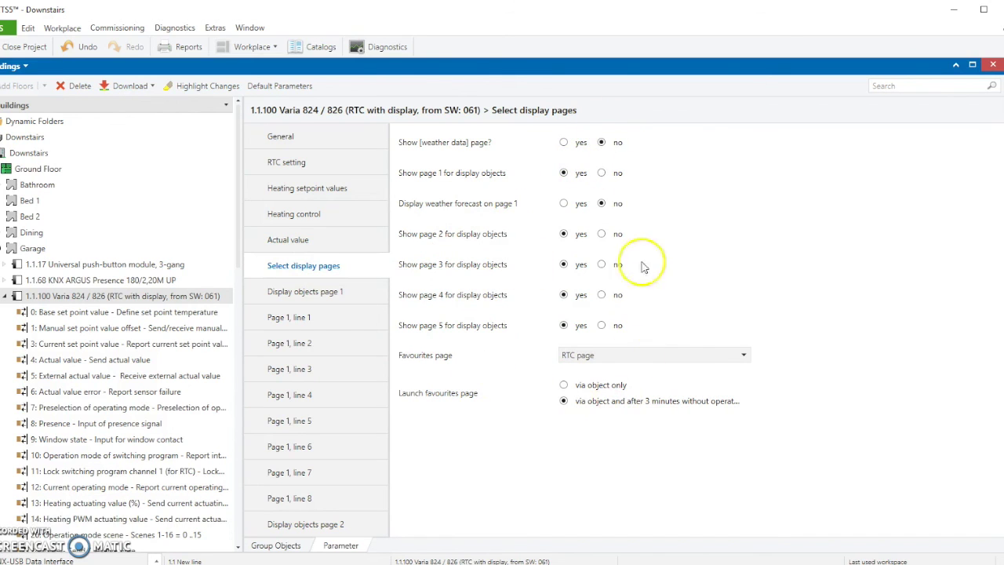
pyautogui.click(306, 297)
pyautogui.click(300, 322)
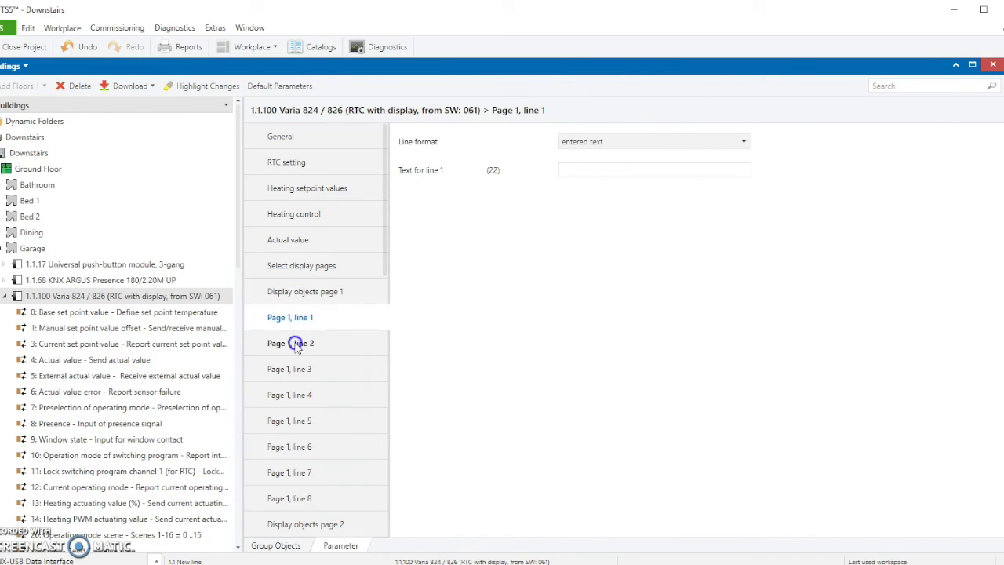
pyautogui.click(296, 345)
pyautogui.click(305, 291)
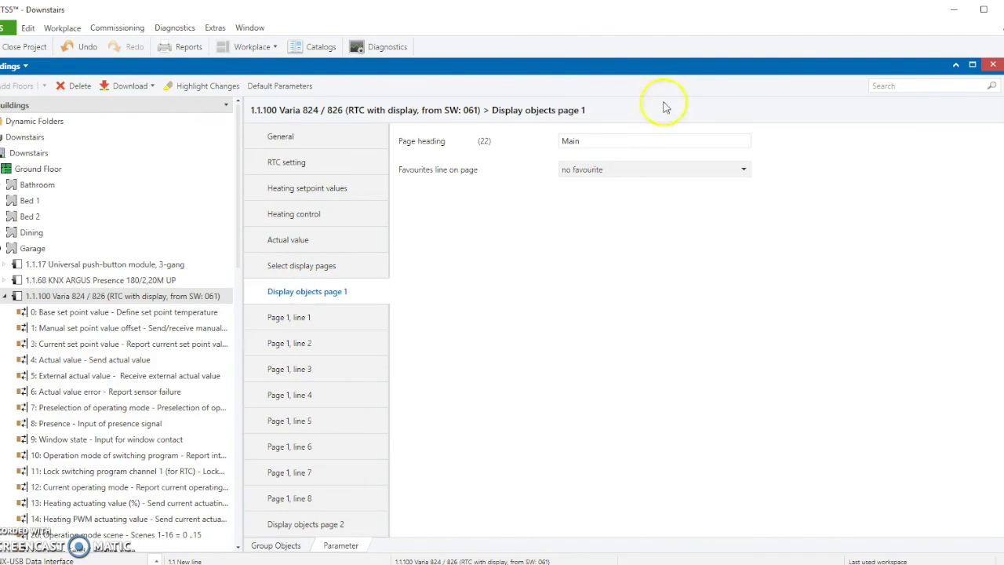
pyautogui.click(314, 346)
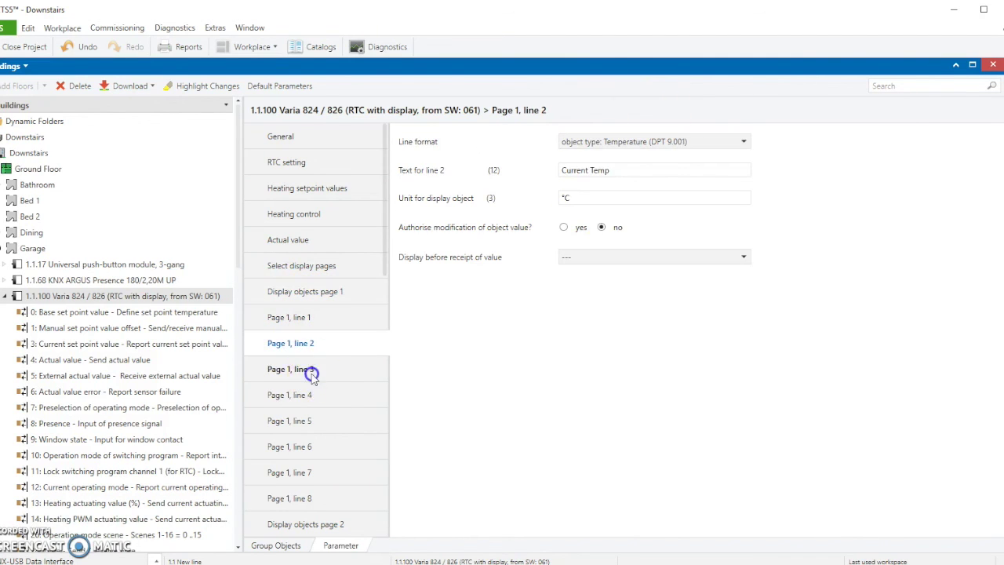
pyautogui.click(311, 373)
pyautogui.click(317, 397)
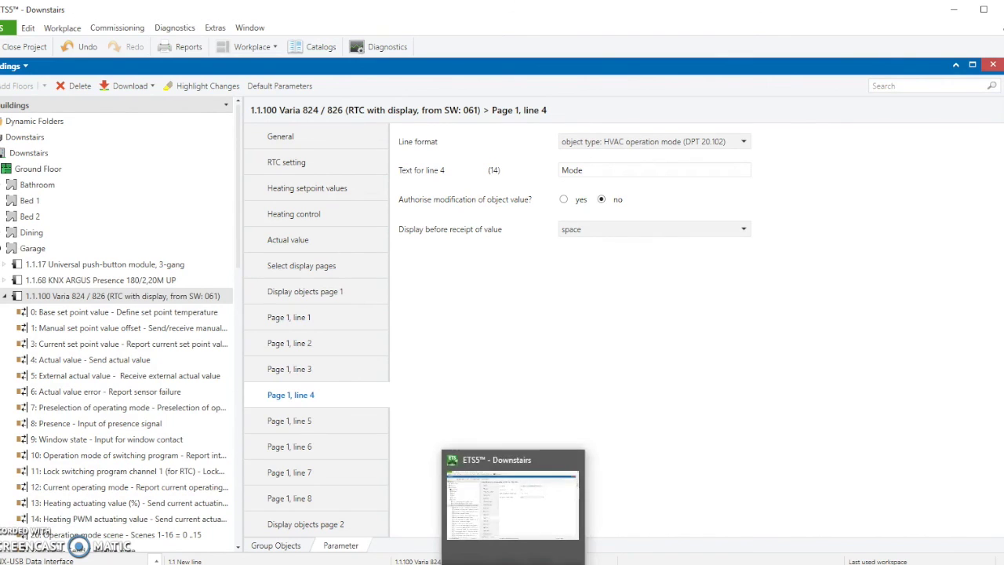
# Switch back to the Heating presentation in PowerPoint and browse the slides following "Varia as controller, HMG as actuator"
pyautogui.click(536, 564)
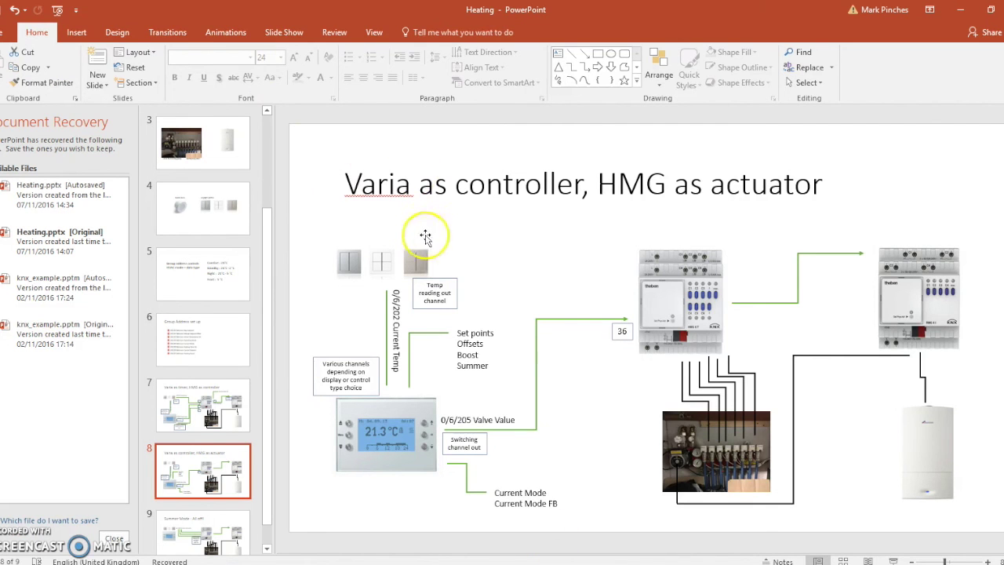
pyautogui.scroll(-1, 238, 377)
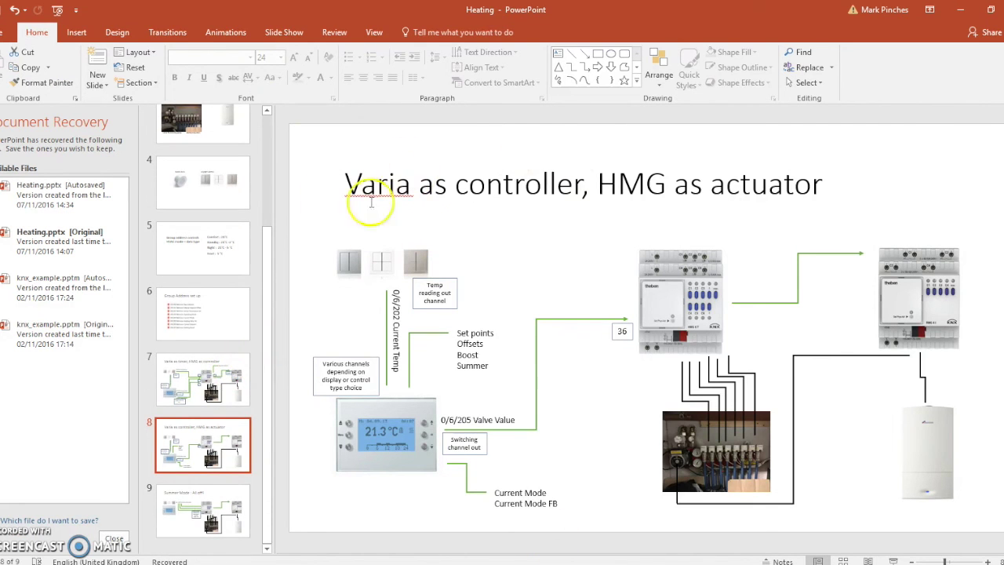